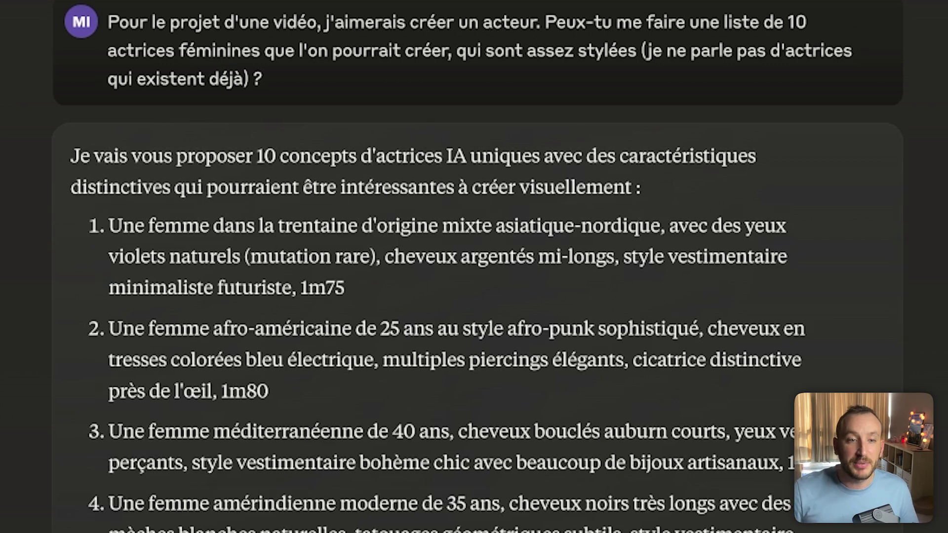
Review the ten actress concepts and the detailed description of the 32-year-old Asian-Nordic character in the Claude conversation.
drag(108, 257, 343, 257)
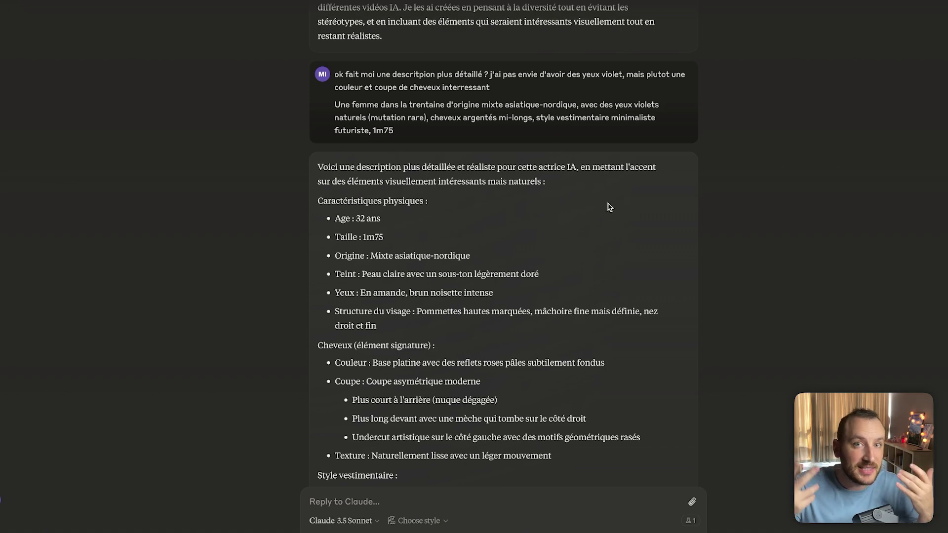
scroll(610, 207, down, 3)
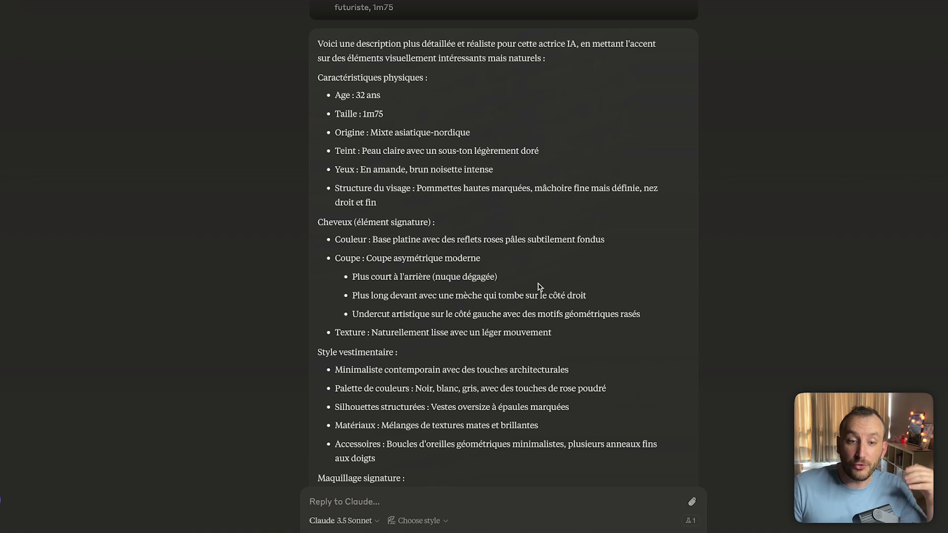
scroll(539, 287, down, 2)
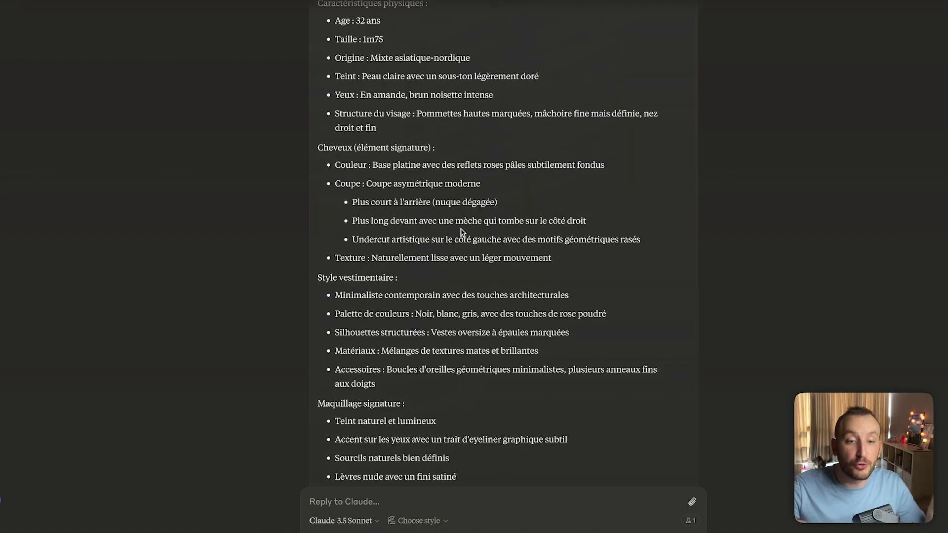
scroll(264, 106, up, 1)
mouse_move(150, 97)
mouse_down()
mouse_move(281, 57)
mouse_move(289, 294)
mouse_up()
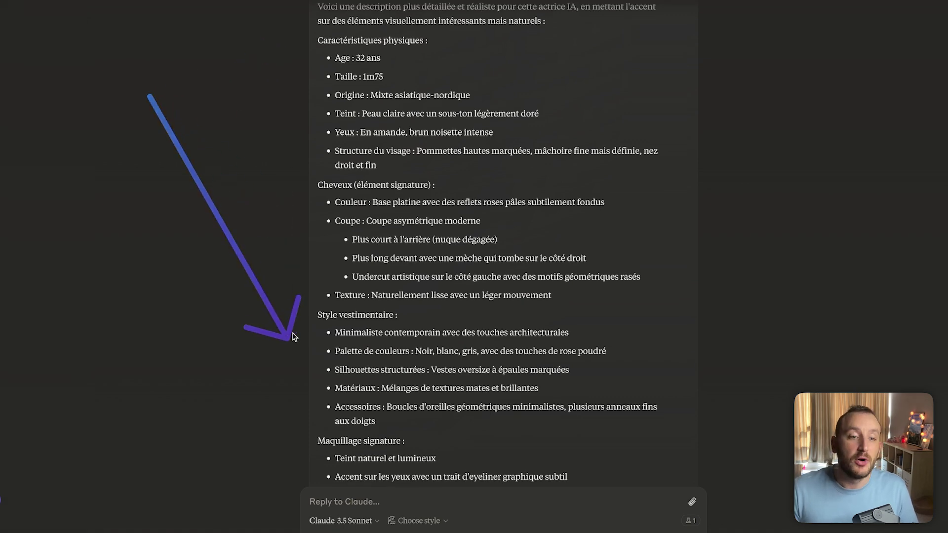
scroll(293, 337, down, 2)
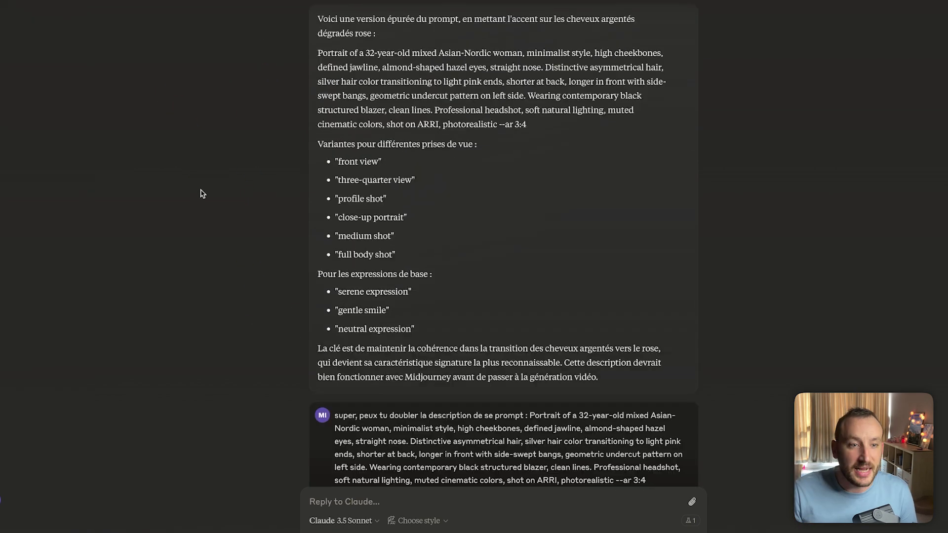
Copy the full English portrait prompt for the 32-year-old mixed Asian-Nordic woman from Claude's reply.
mouse_move(168, 175)
mouse_down()
mouse_move(289, 65)
mouse_move(290, 20)
mouse_move(285, 118)
mouse_up()
click(319, 54)
mouse_move(318, 54)
mouse_down()
mouse_move(456, 126)
mouse_move(508, 127)
mouse_up()
key(ctrl+c)
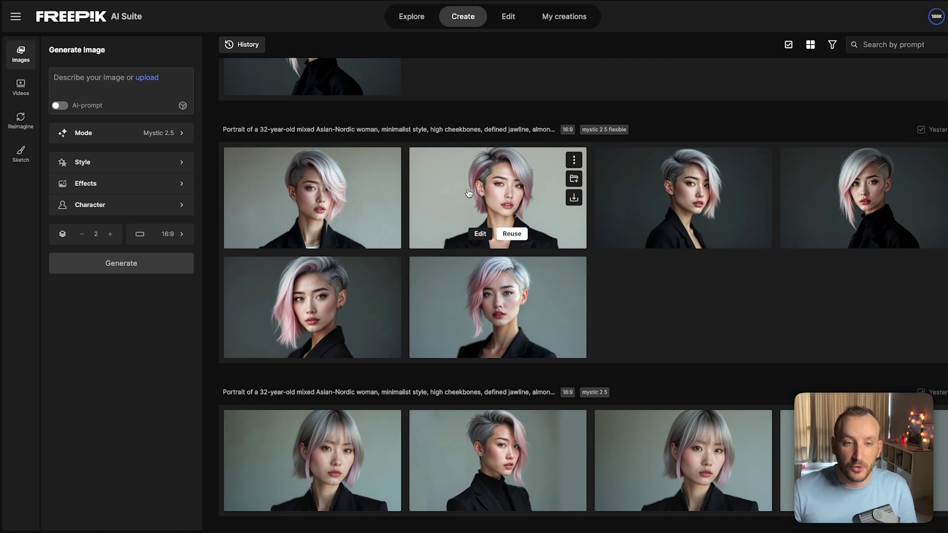
Switch to Freepik and paste the portrait prompt as the image description, with 12 images in 16:9 using Mystic 2.5.
scroll(464, 236, up, 1)
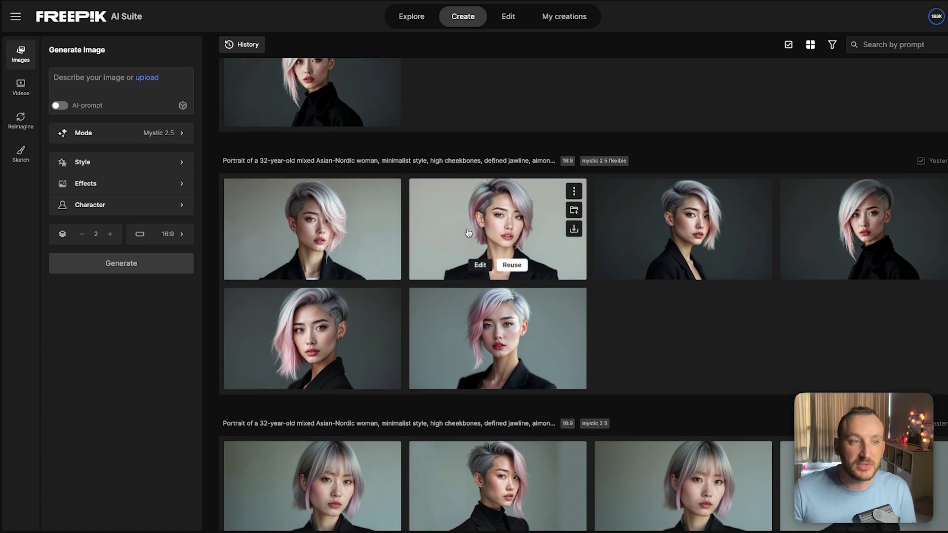
click(99, 77)
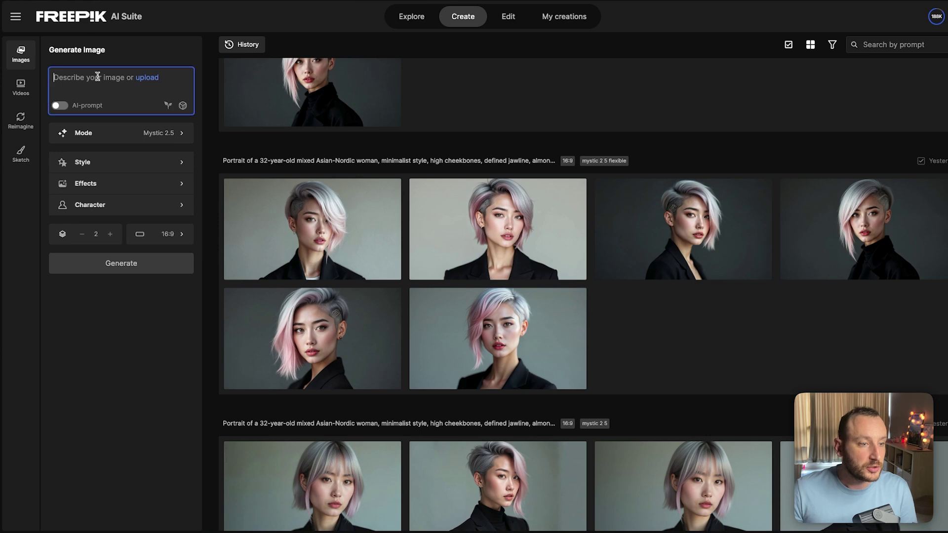
key(ctrl+v)
click(145, 307)
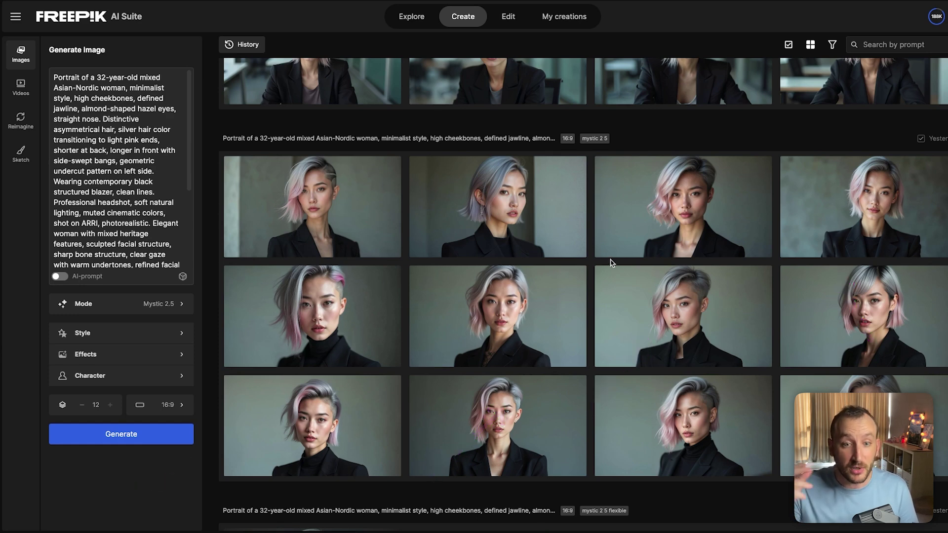
Browse the generation history, comparing the studio portraits, seated desk shots and full-body street shots of the character.
scroll(612, 262, up, 7)
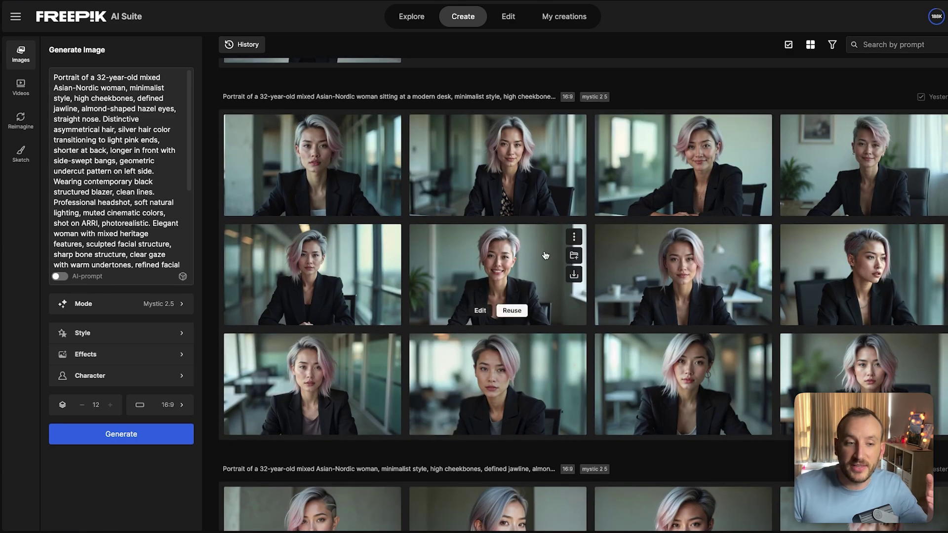
scroll(451, 262, down, 2)
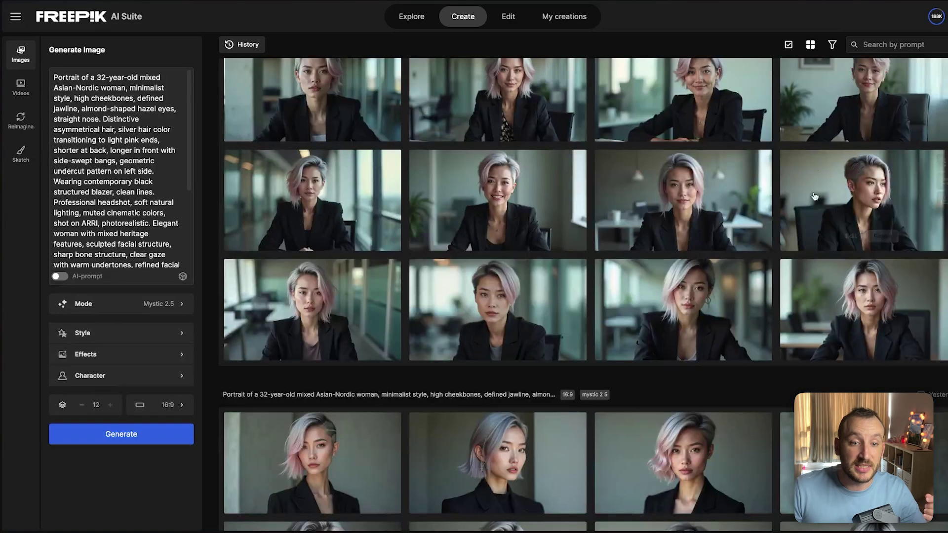
scroll(496, 183, up, 11)
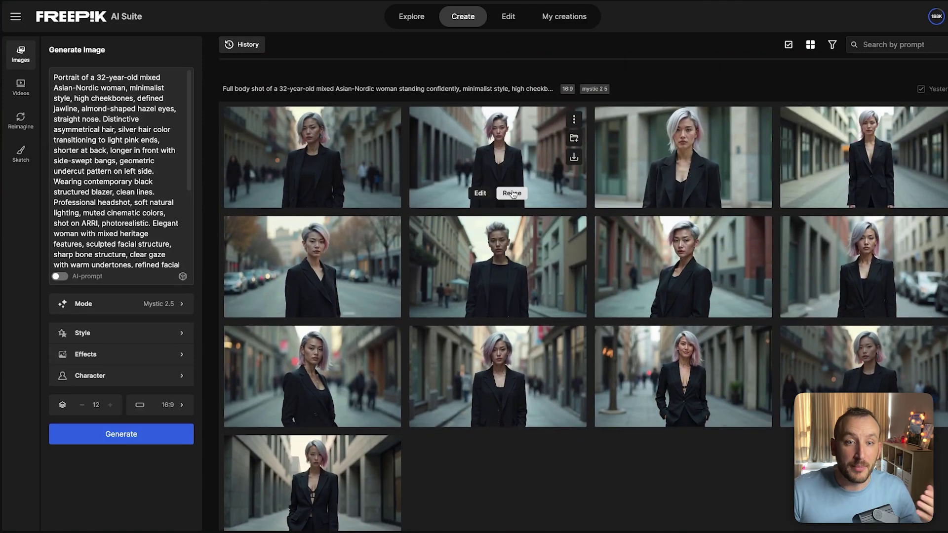
scroll(500, 198, up, 10)
scroll(516, 192, up, 1)
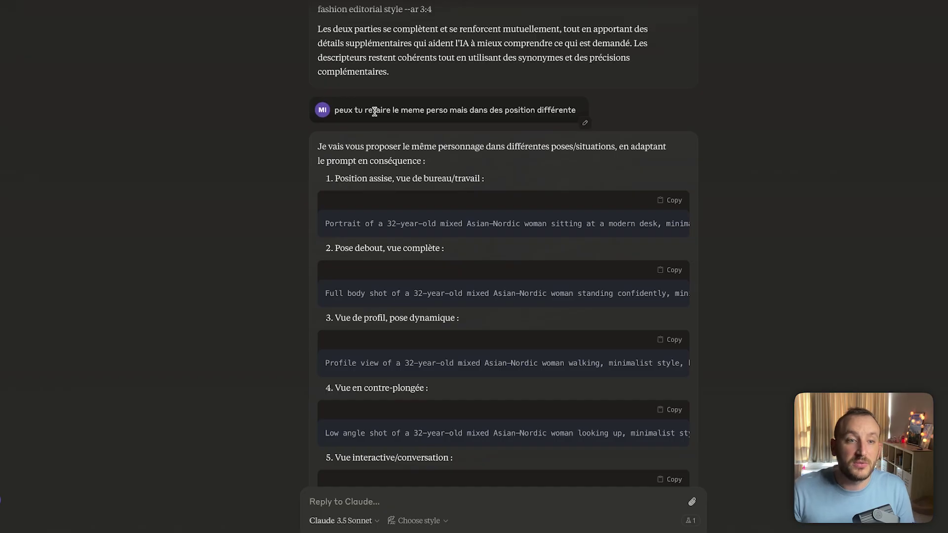
Read Claude's five pose-variation prompts, and compare the Freepik full-body and profile images across their different outfits and angles.
scroll(425, 171, down, 1)
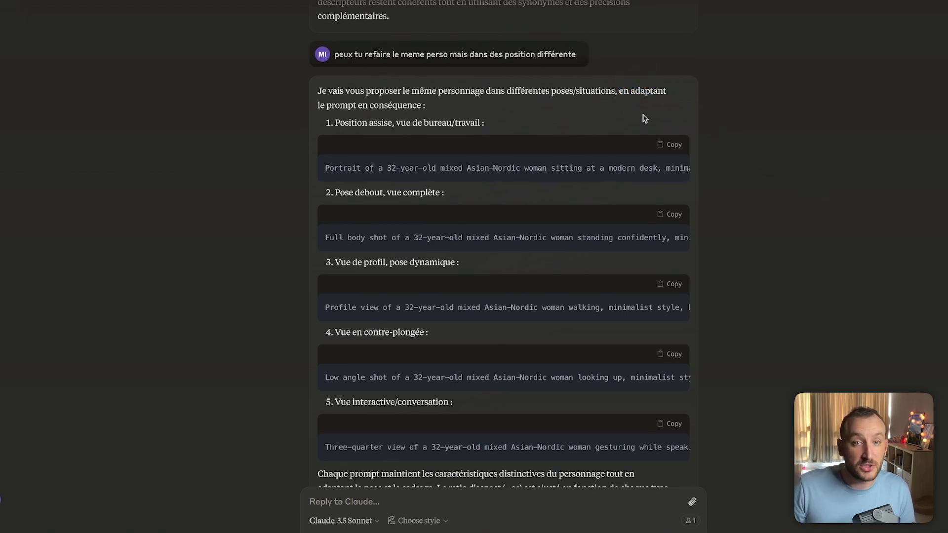
scroll(743, 200, down, 2)
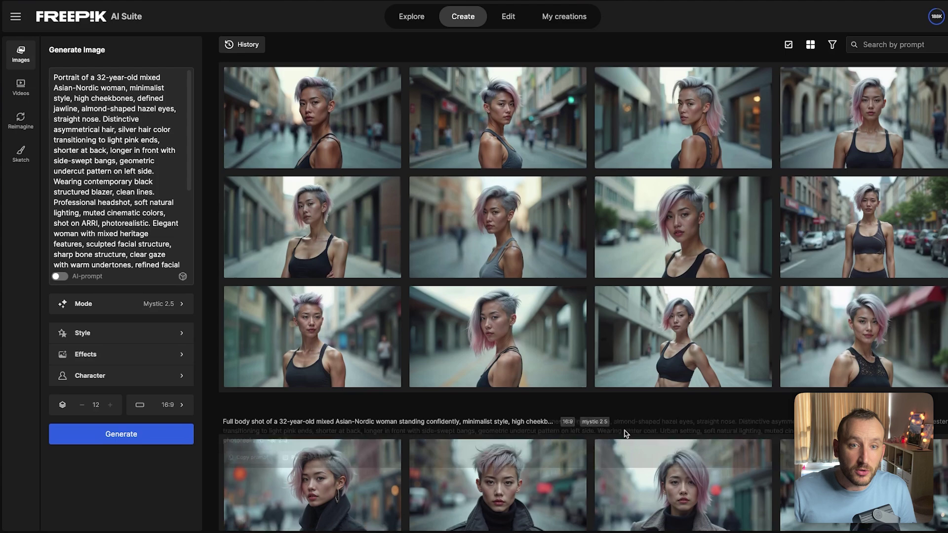
scroll(543, 269, down, 5)
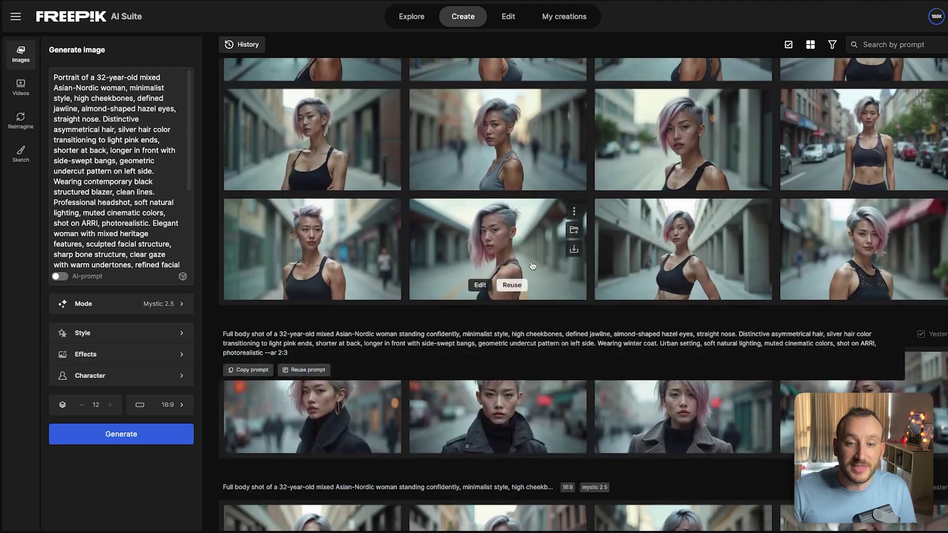
scroll(543, 269, down, 7)
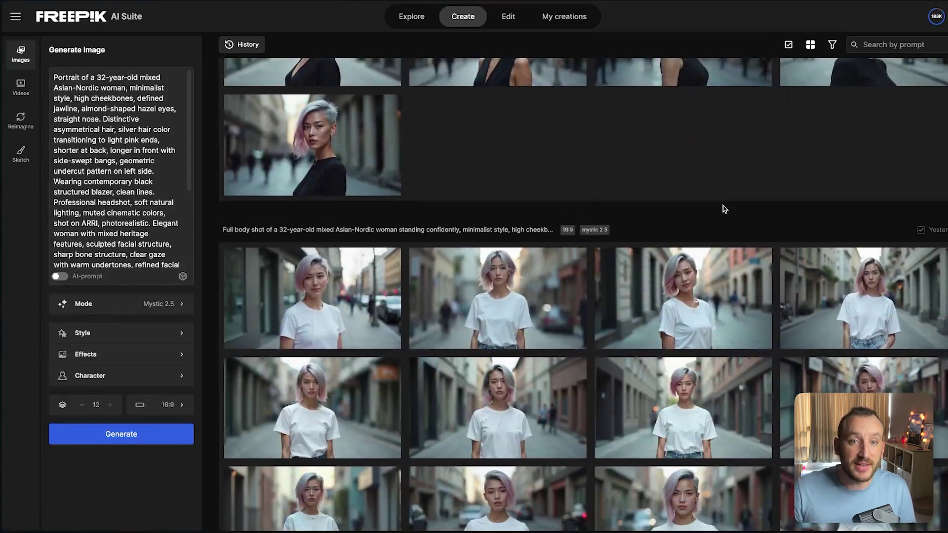
scroll(720, 211, up, 3)
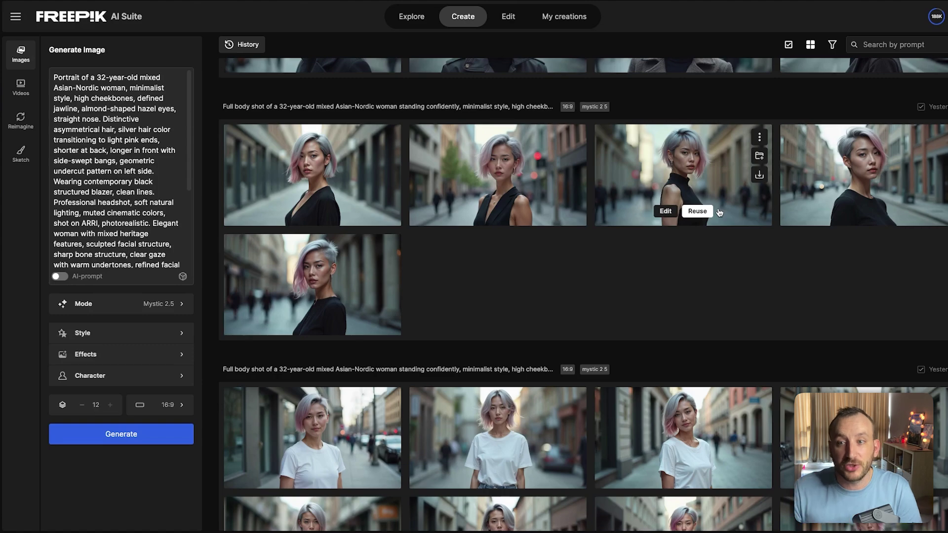
scroll(711, 197, down, 5)
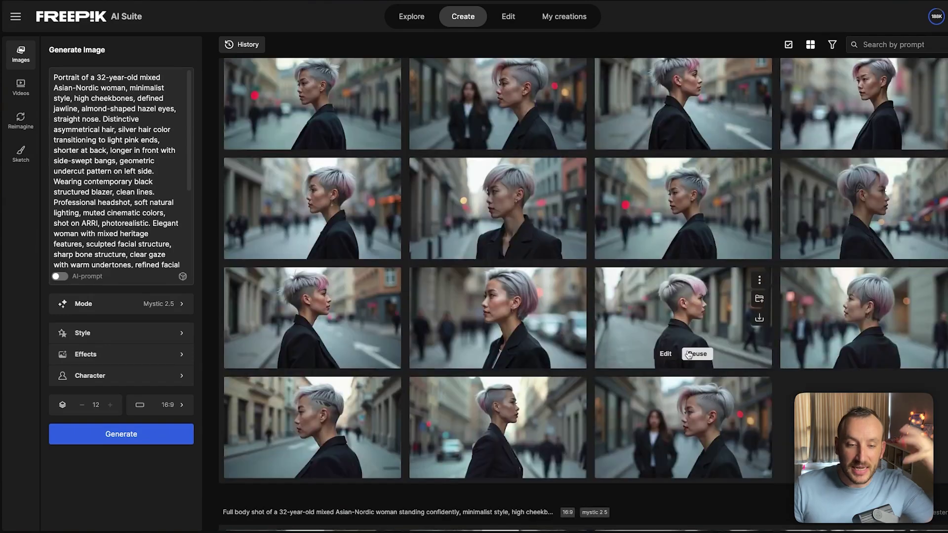
scroll(692, 354, down, 5)
scroll(693, 353, down, 5)
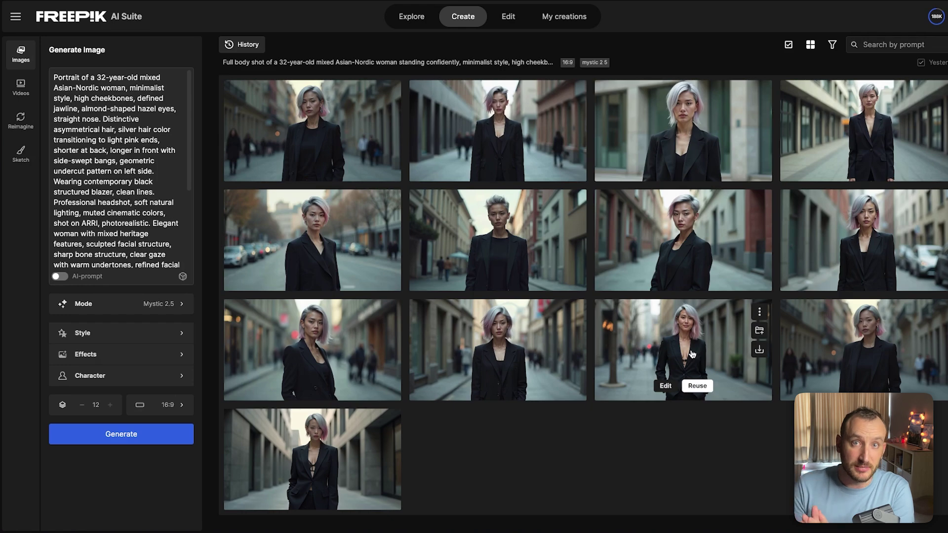
Switch to the Finder window and examine the selection of character images saved in the Alye folder.
key(super+Tab)
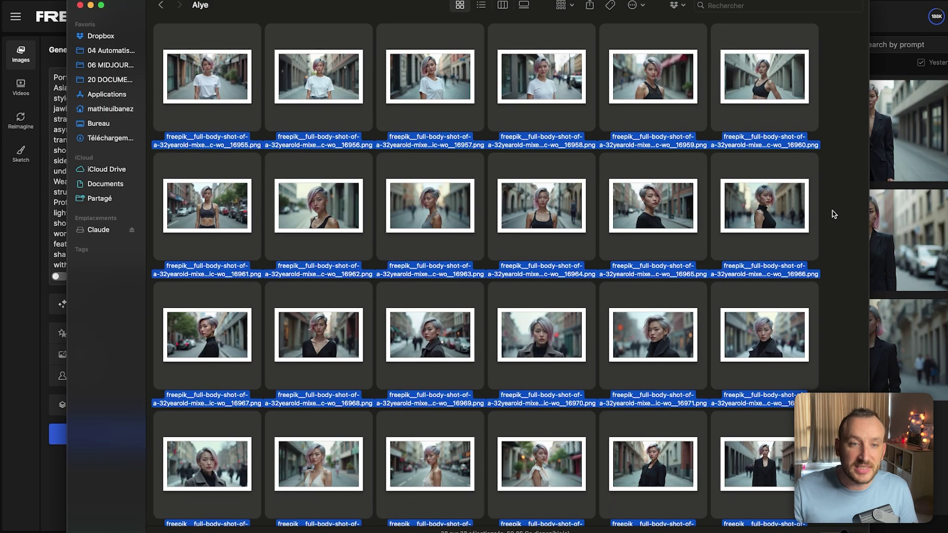
click(835, 207)
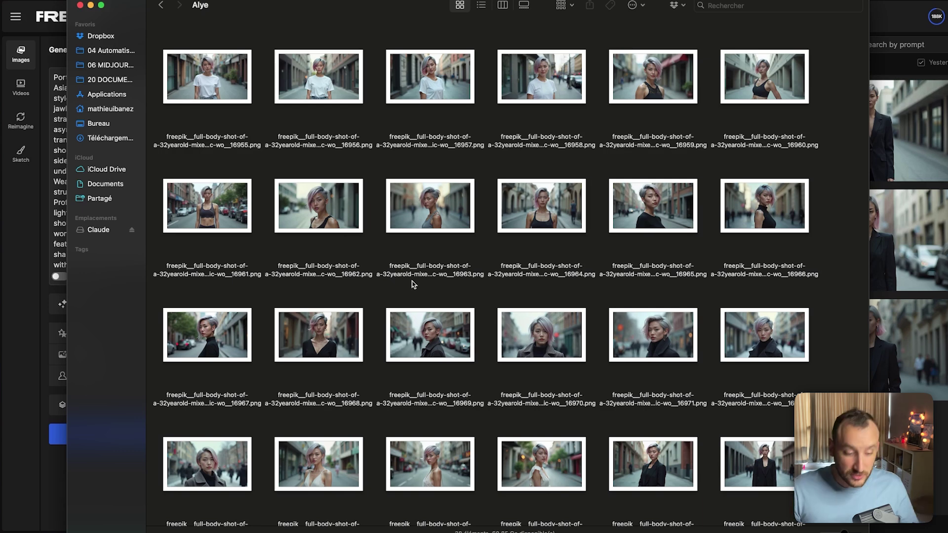
key(alt+a)
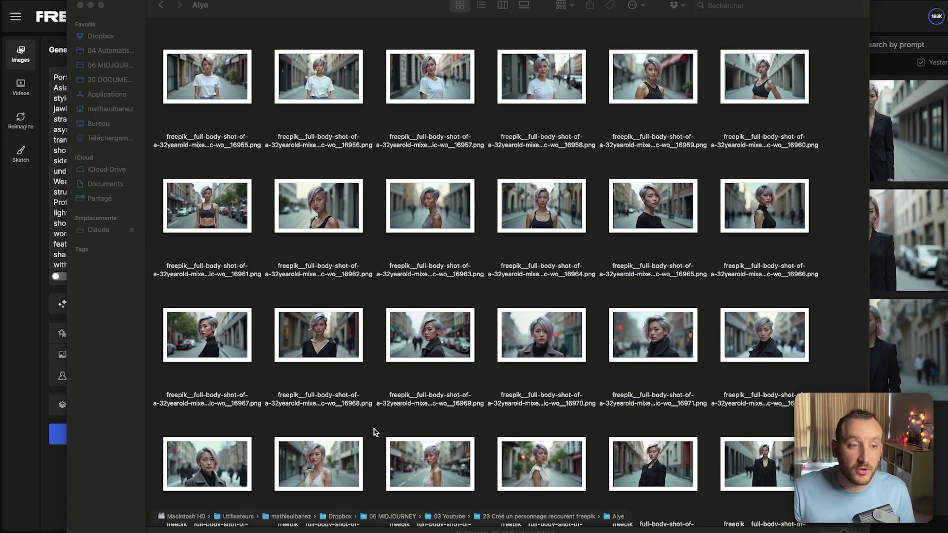
drag(409, 428, 223, 212)
drag(379, 280, 415, 99)
mouse_move(489, 238)
mouse_down()
mouse_move(584, 303)
mouse_move(623, 313)
mouse_up()
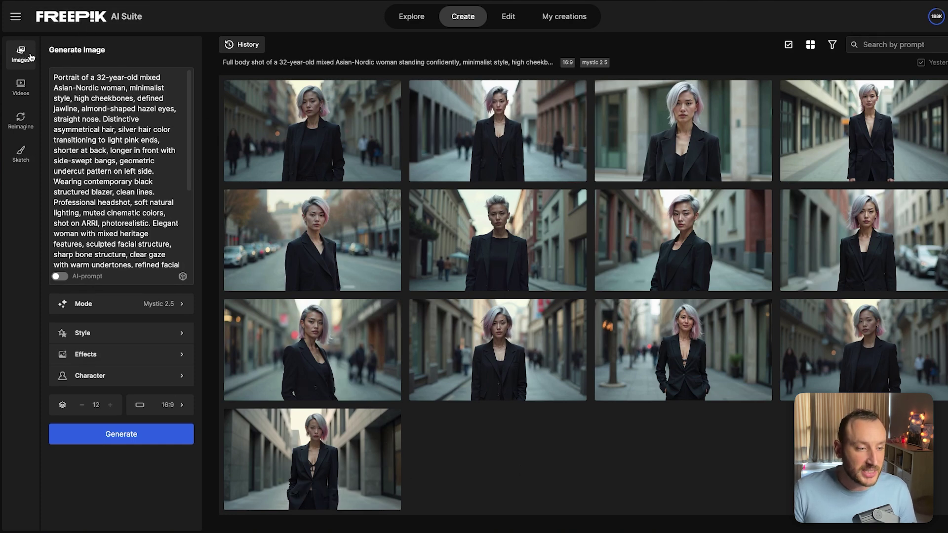
Switch back to Freepik and start a new custom character from the character library.
click(90, 376)
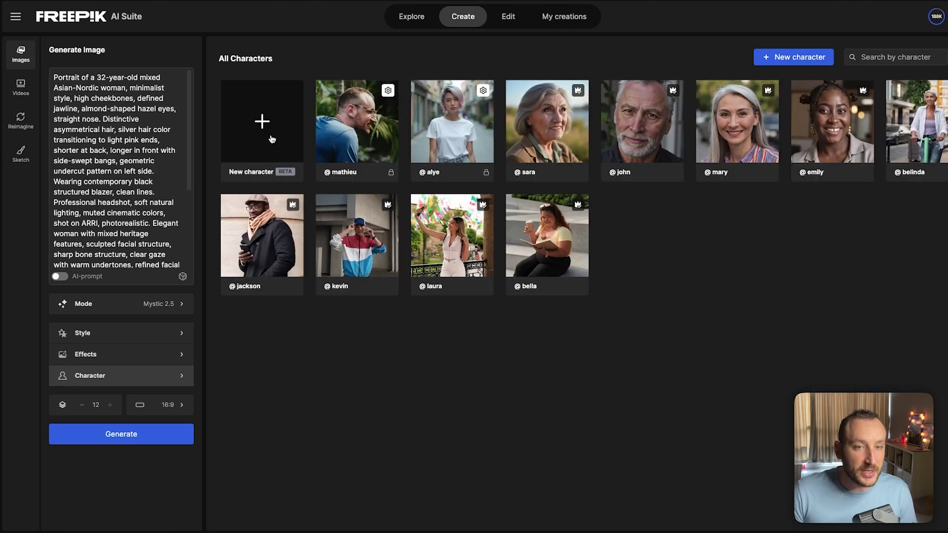
drag(447, 413, 456, 151)
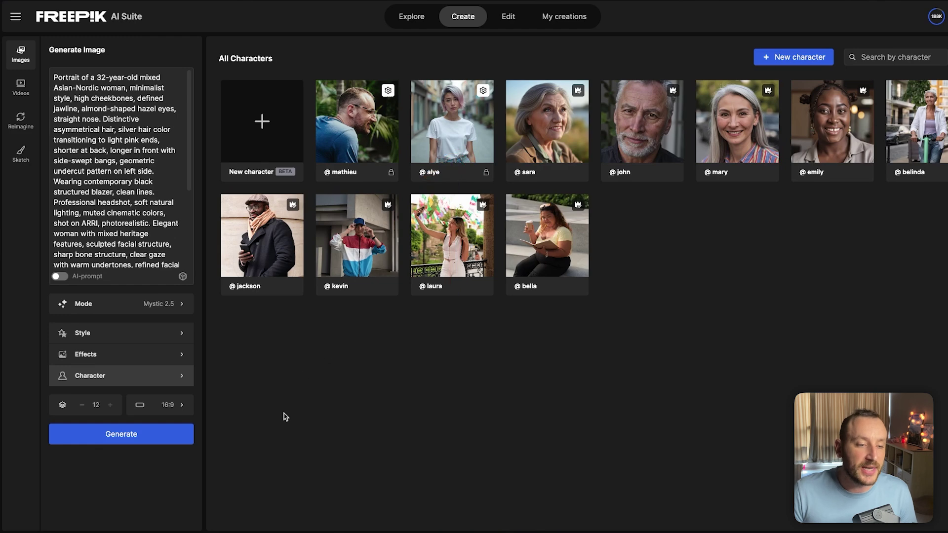
mouse_move(299, 415)
mouse_down()
mouse_move(259, 229)
mouse_move(262, 141)
mouse_up()
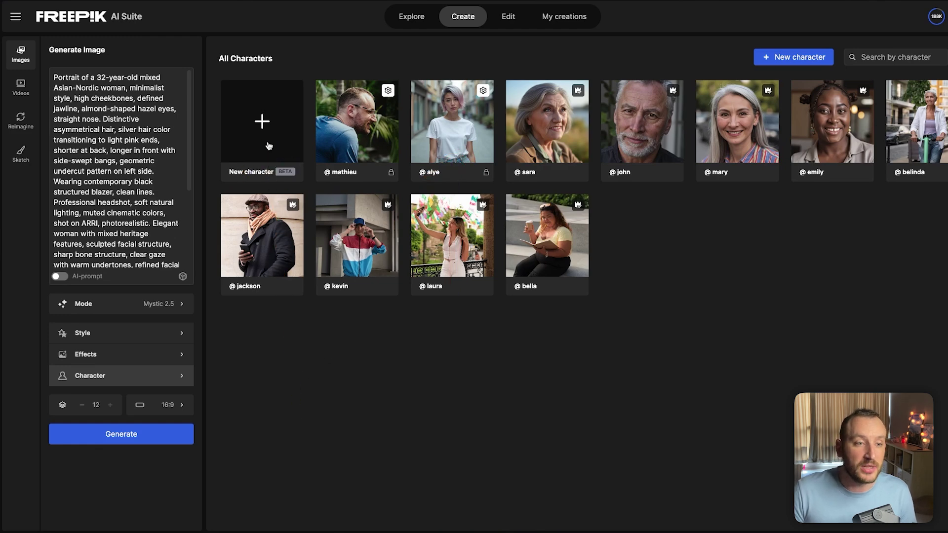
click(262, 120)
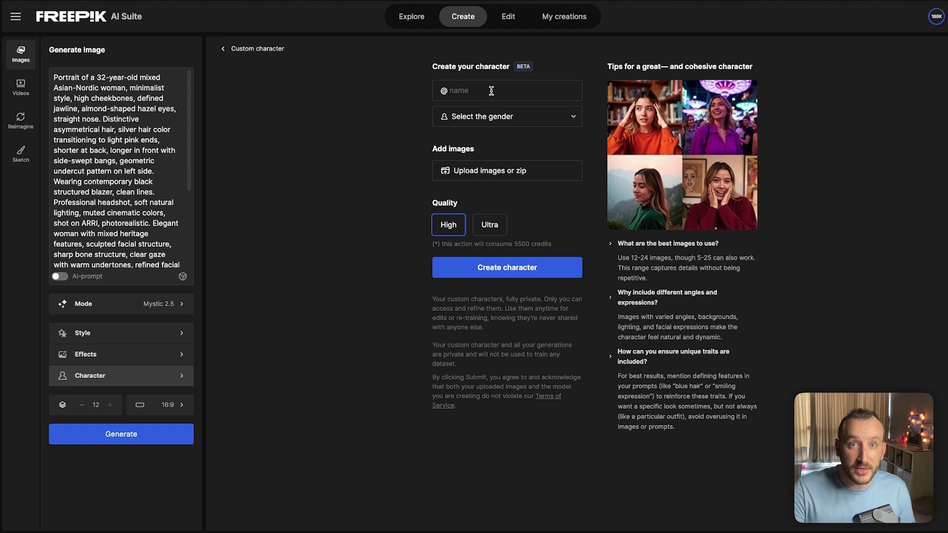
Enter the character's name, set the gender to Female, and upload the saved character images to the form.
text(Al)
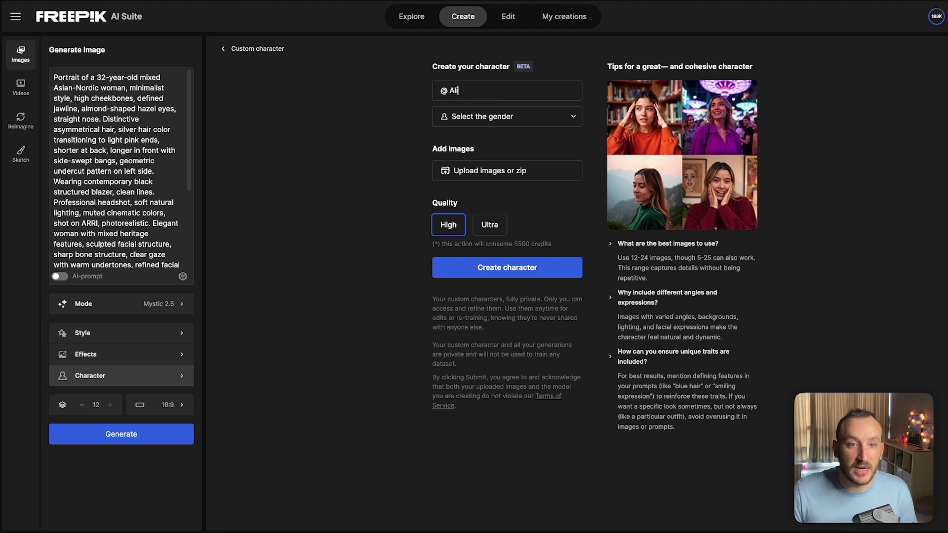
click(489, 117)
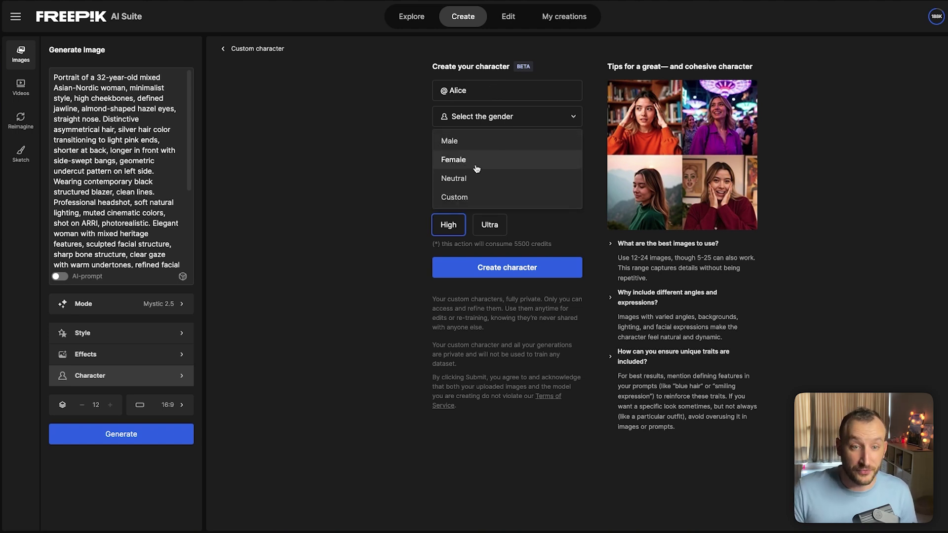
click(477, 161)
click(488, 174)
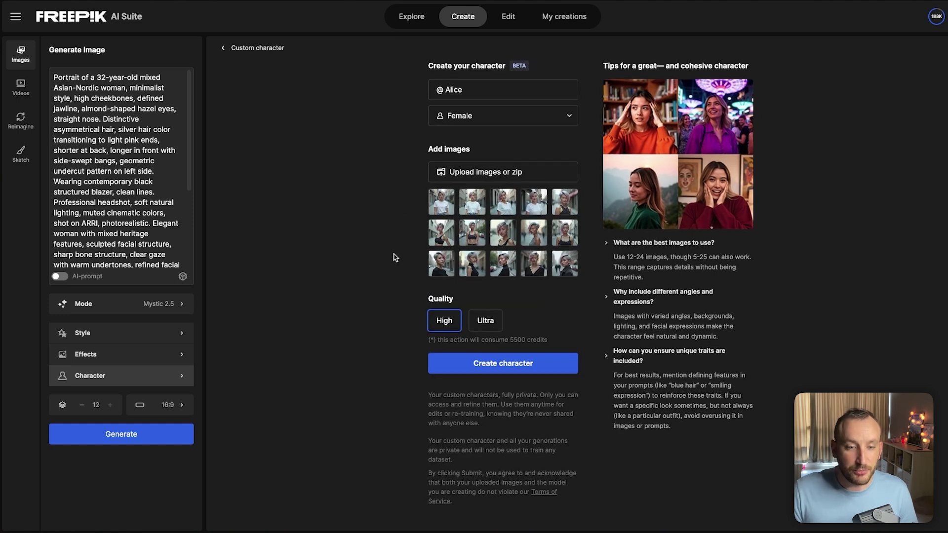
click(484, 332)
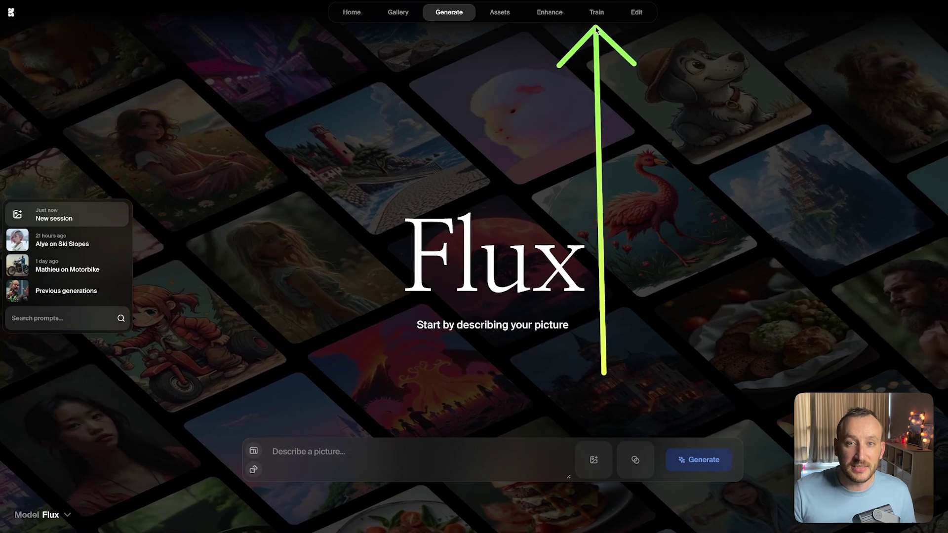
Switch to Krea and upload the 27 images from the Alye folder as a new training dataset.
click(596, 14)
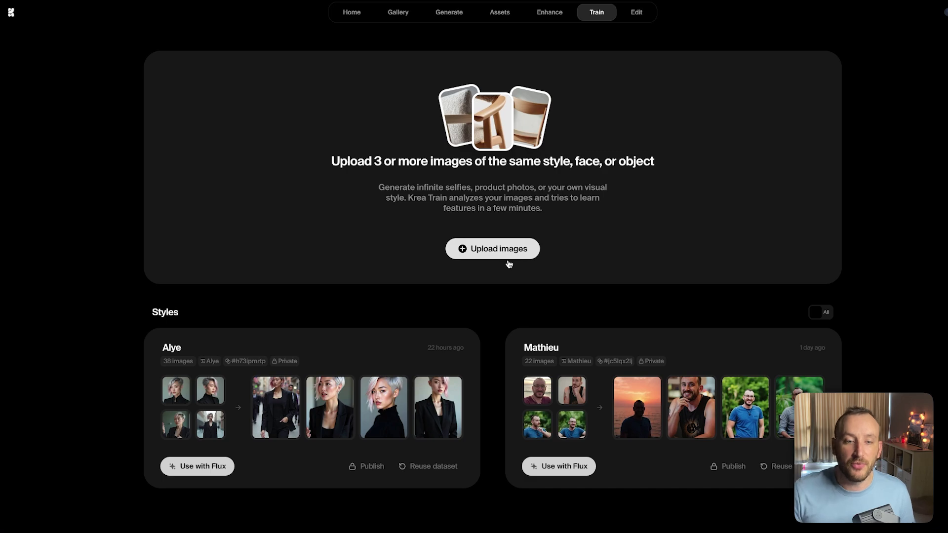
click(489, 250)
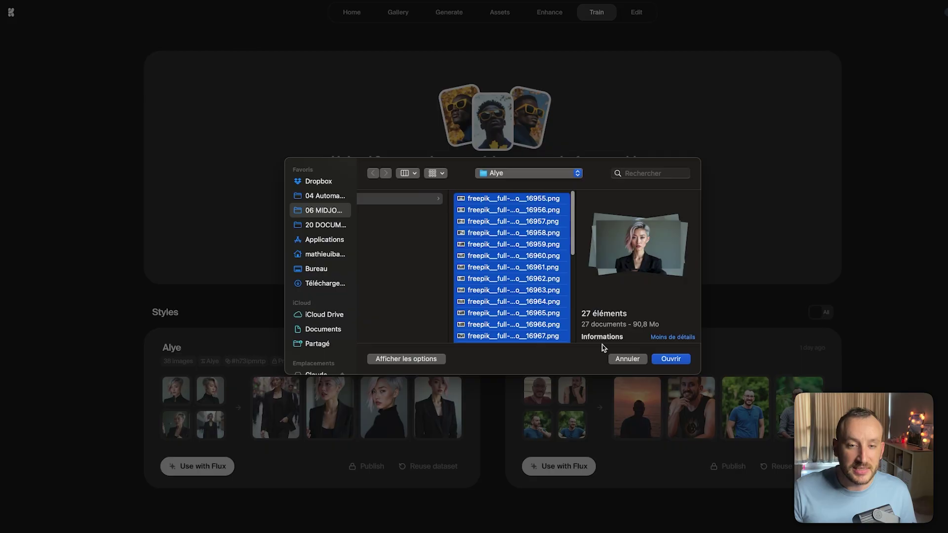
click(669, 360)
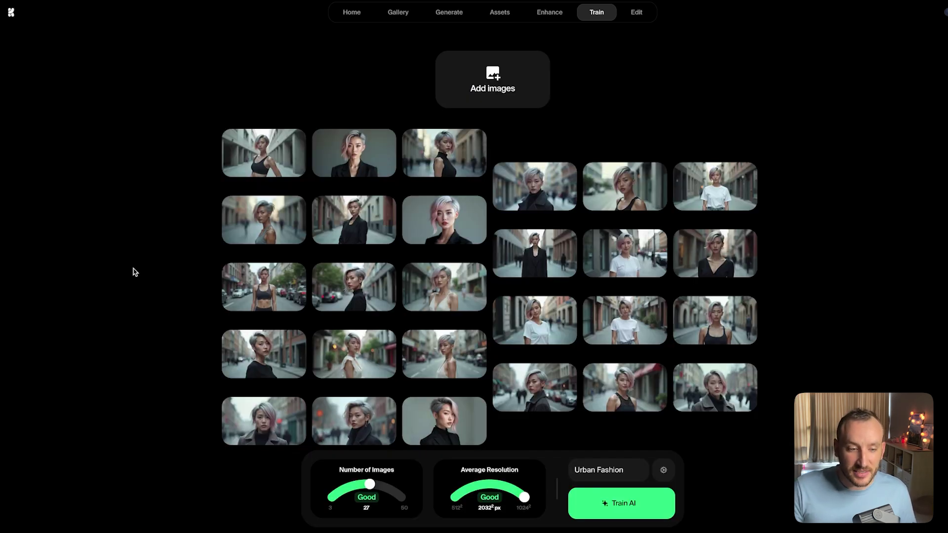
Set the training type to Character in the training settings and enter the character's name as the trigger word.
drag(133, 271, 318, 462)
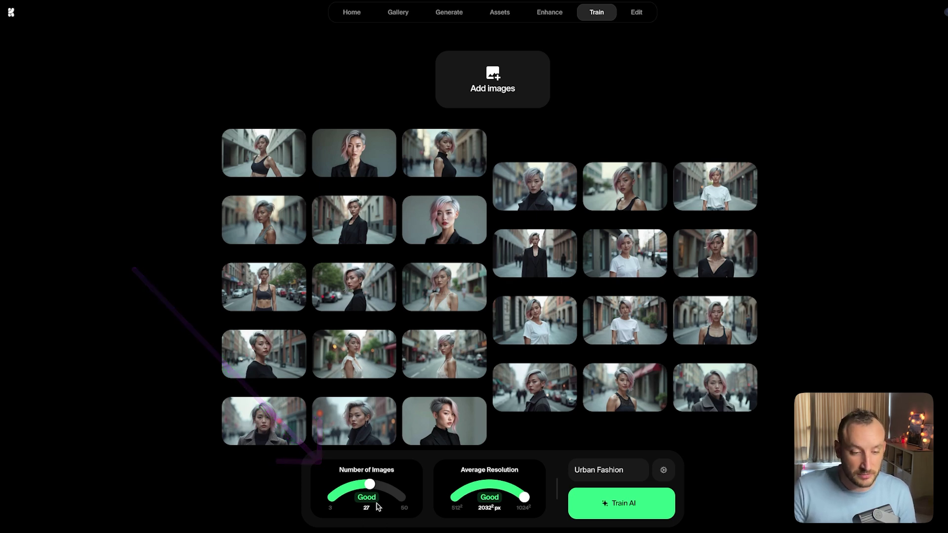
drag(652, 374, 542, 462)
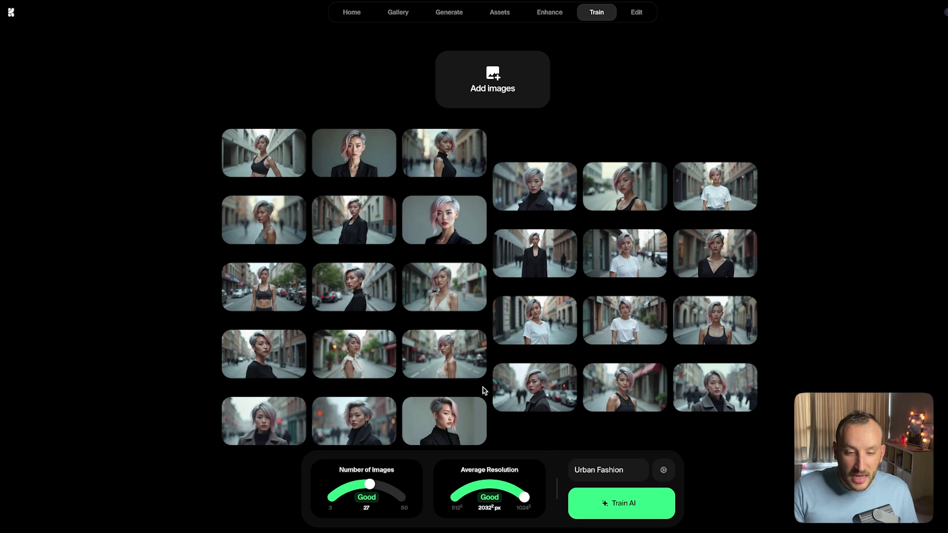
drag(780, 444, 674, 476)
click(663, 470)
drag(549, 355, 451, 389)
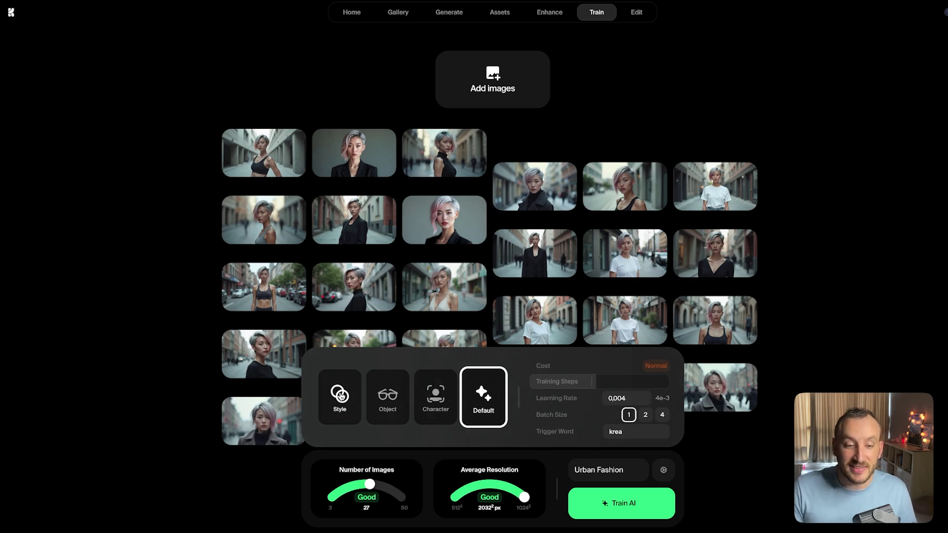
click(436, 395)
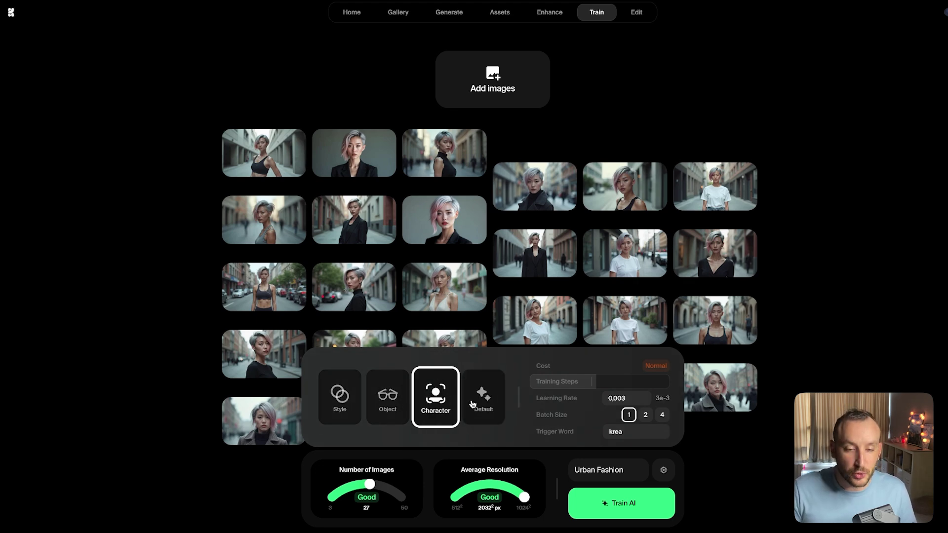
click(560, 433)
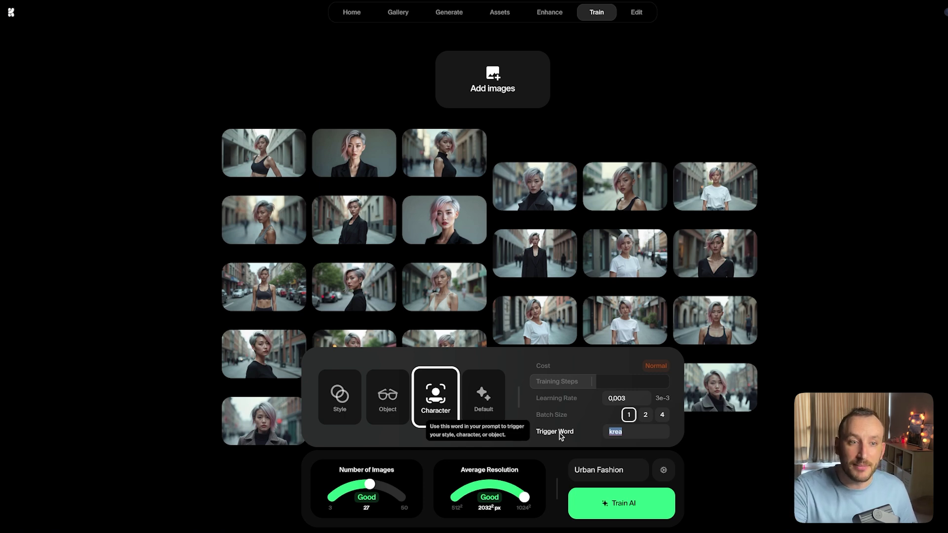
text(AliceÒ)
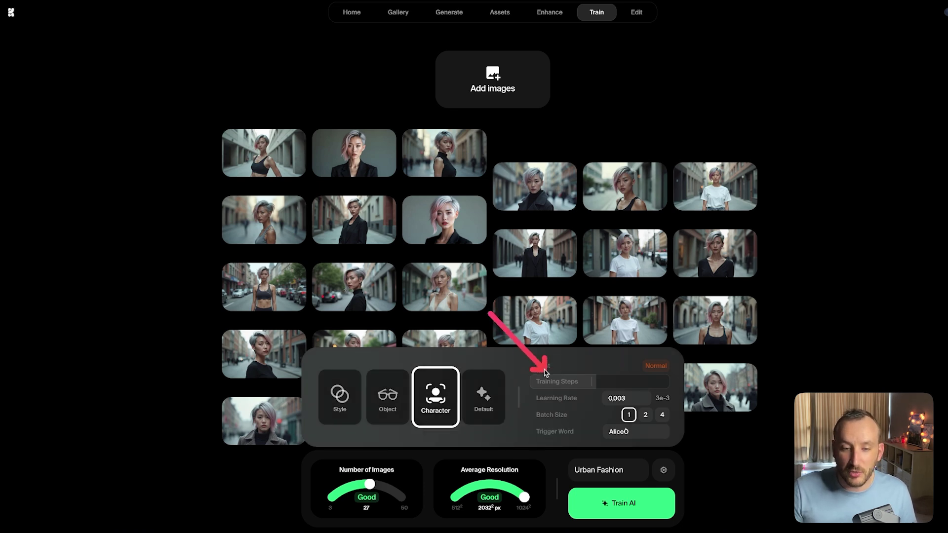
Reduce the training steps to 130 and name the training after the character.
drag(588, 381, 637, 381)
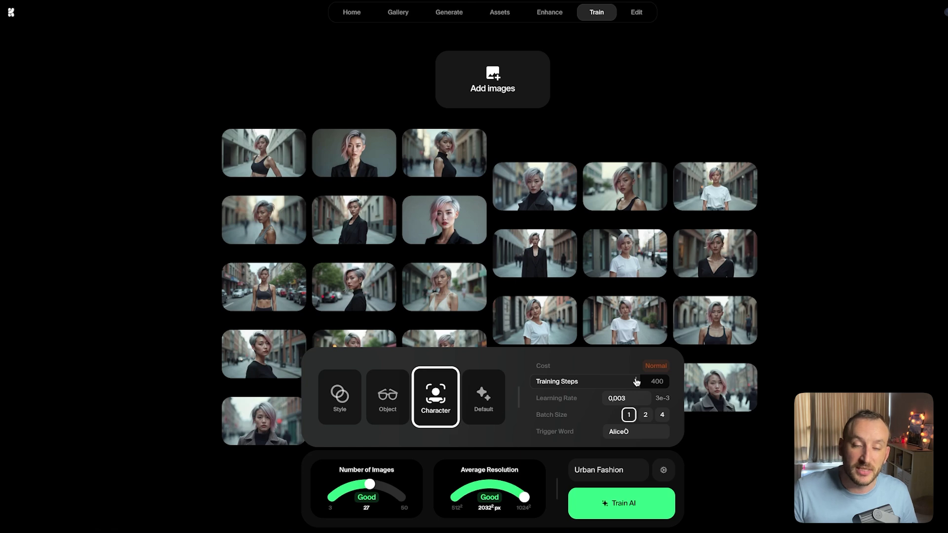
drag(636, 382, 559, 386)
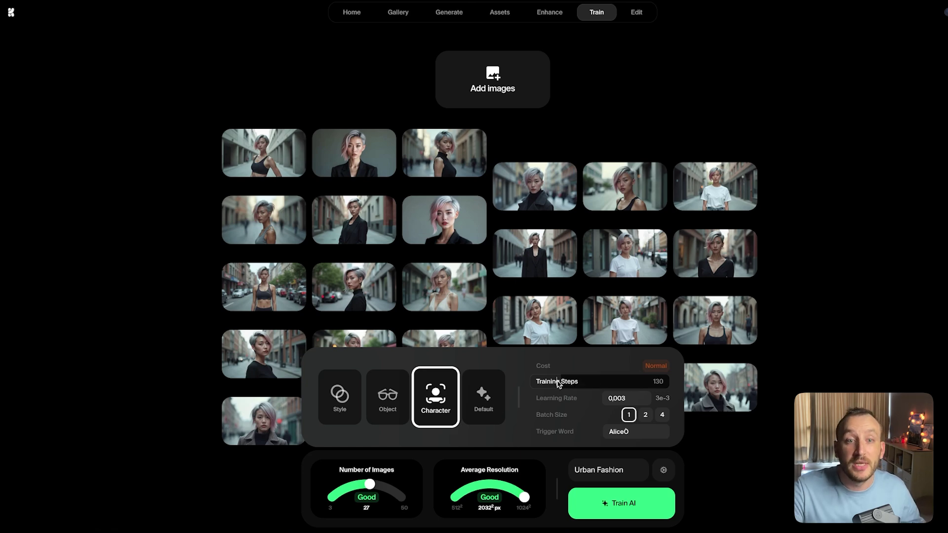
click(720, 451)
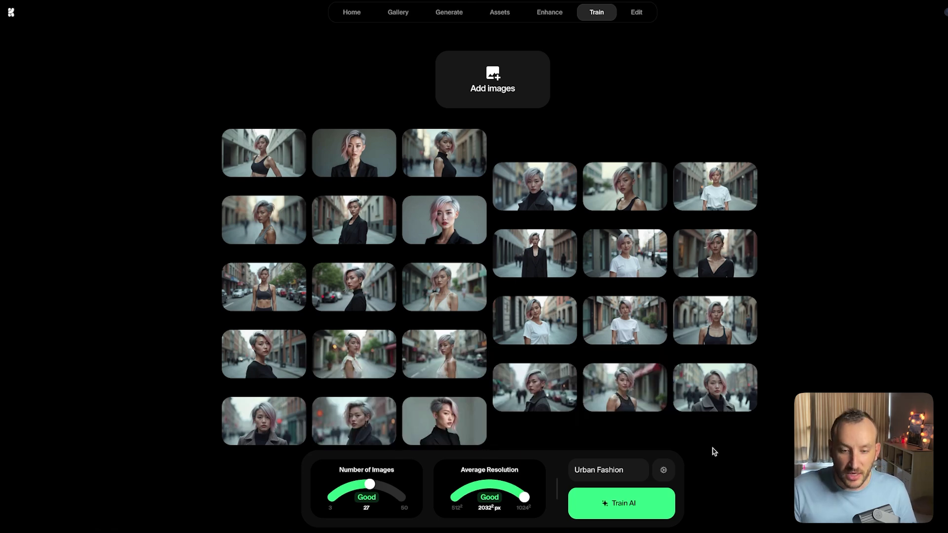
triple_click(643, 466)
text(Alice)
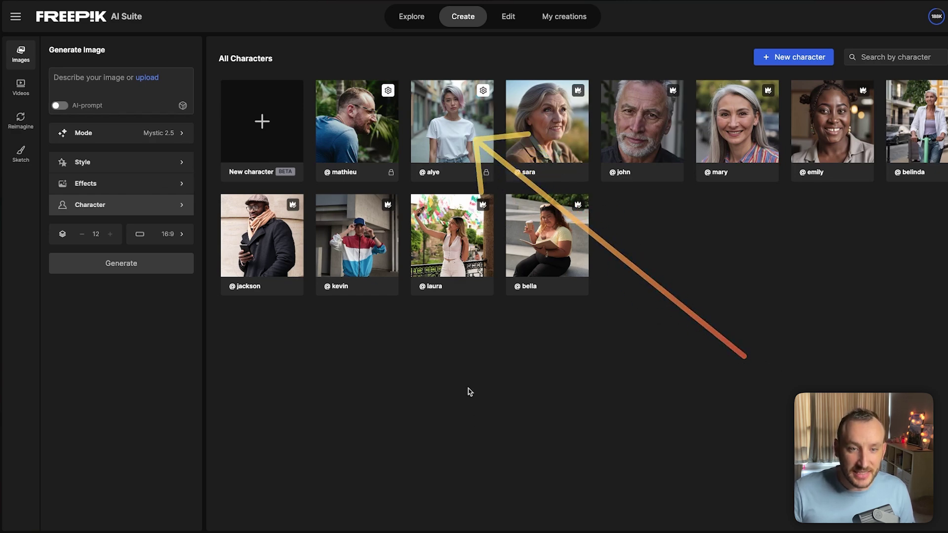
Examine the alye character in the library and the coffee prompt and images made with it.
mouse_move(89, 198)
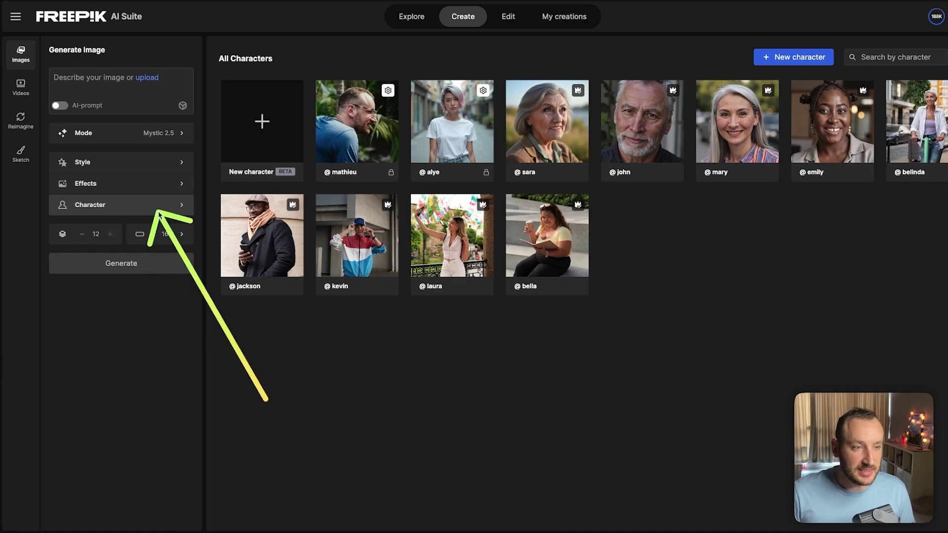
mouse_move(159, 203)
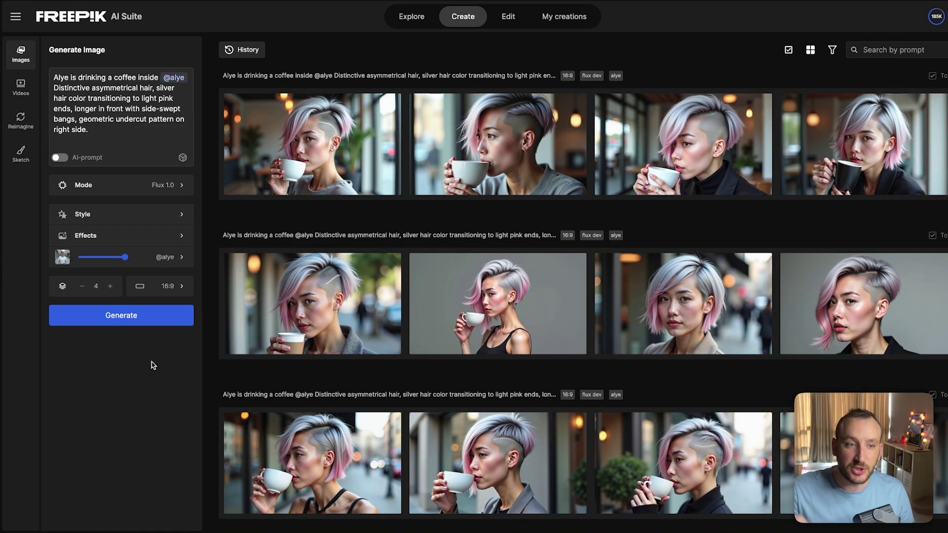
mouse_move(129, 367)
mouse_down()
mouse_move(62, 170)
mouse_move(60, 90)
mouse_move(144, 87)
mouse_up()
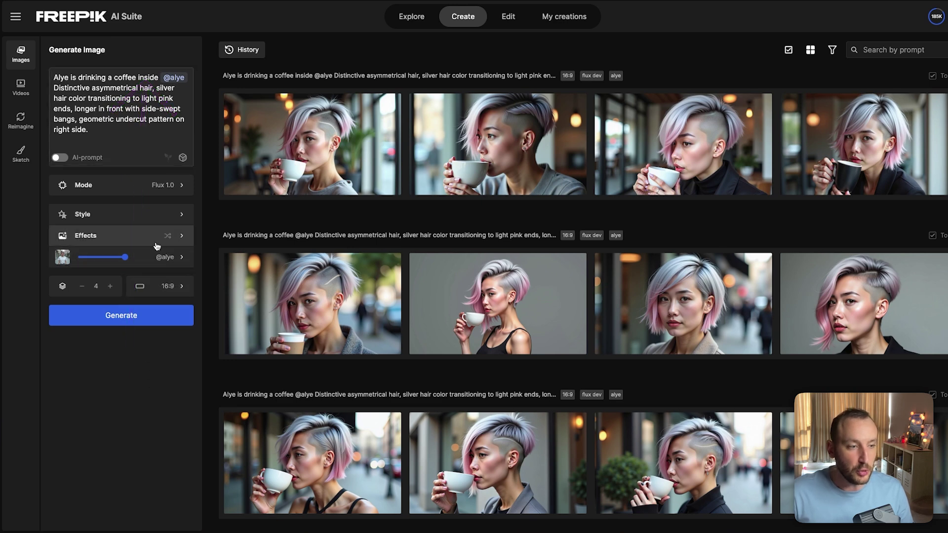
click(152, 262)
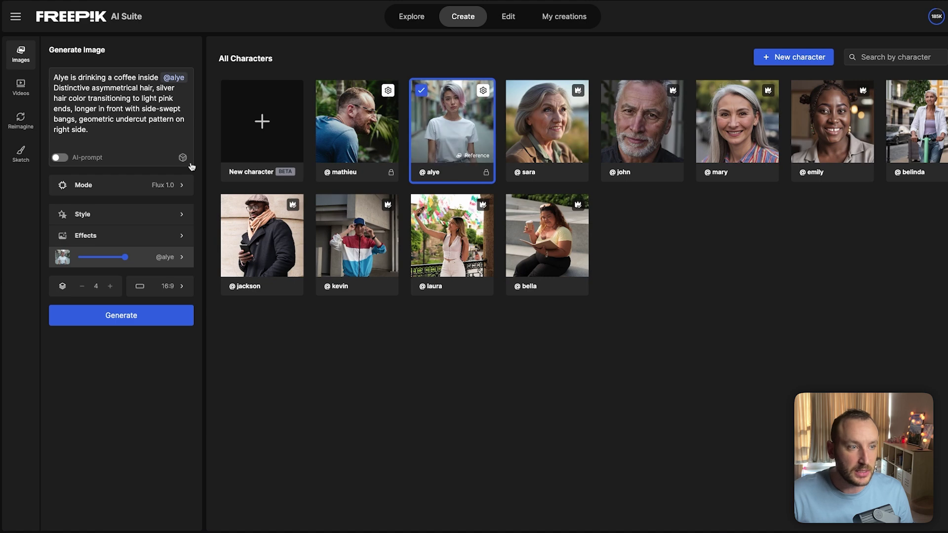
mouse_move(138, 422)
mouse_down()
mouse_move(50, 236)
mouse_move(46, 132)
mouse_move(137, 102)
mouse_up()
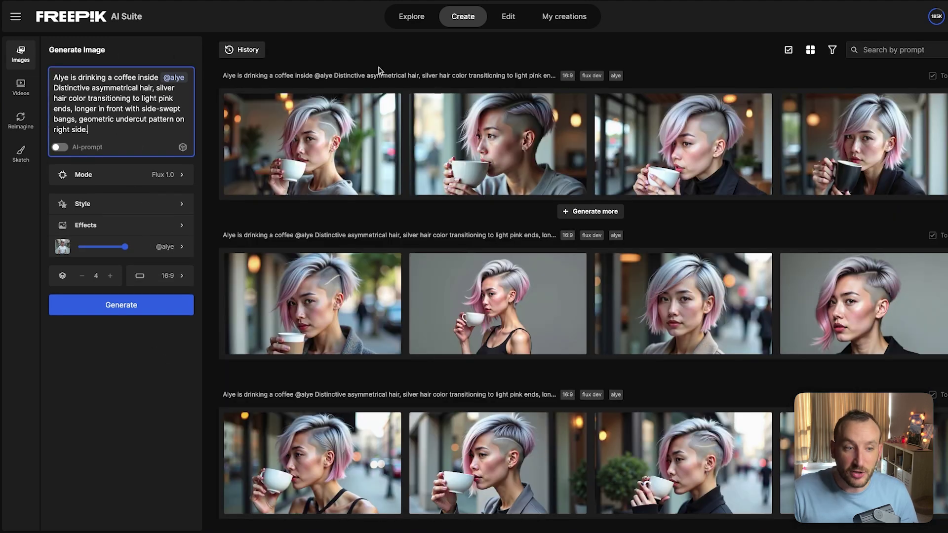
click(131, 472)
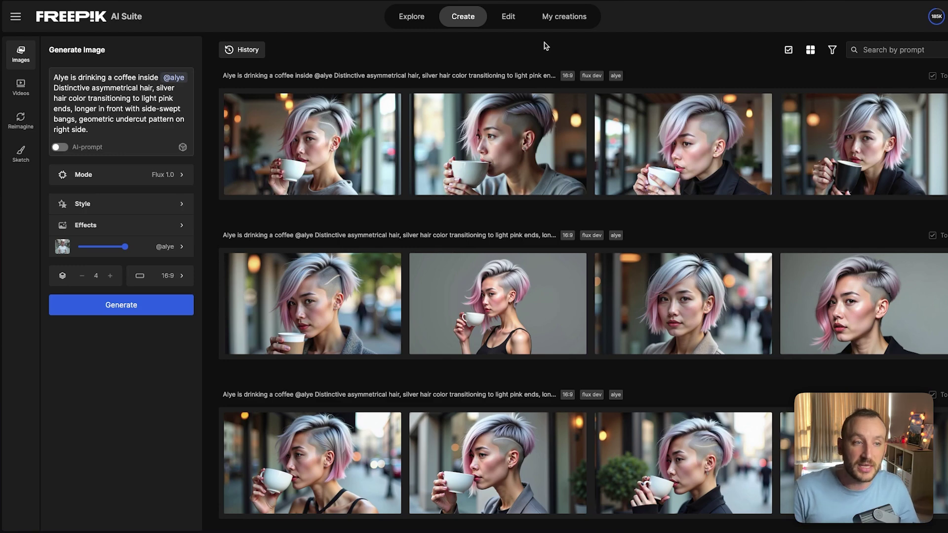
Switch to Krea and open the image generator with the Flux model.
key(ctrl+Tab)
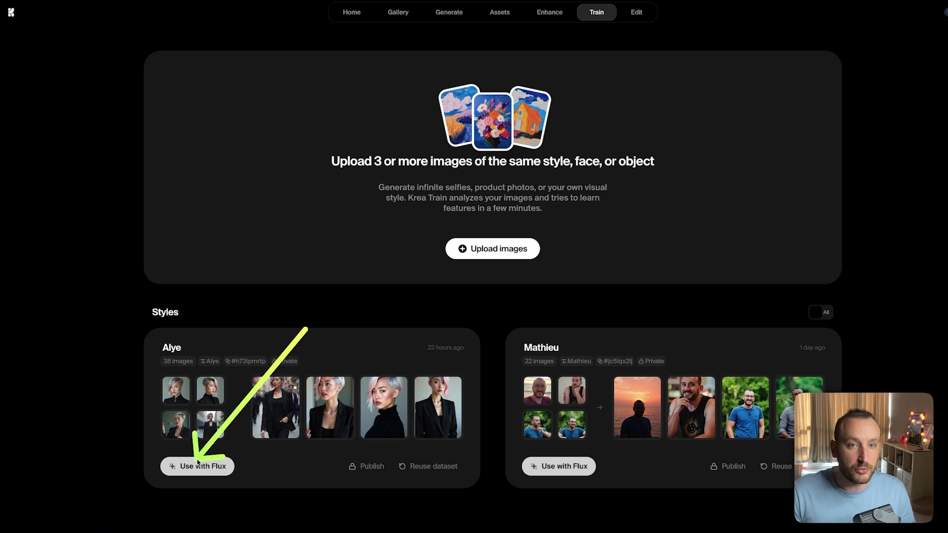
mouse_move(464, 21)
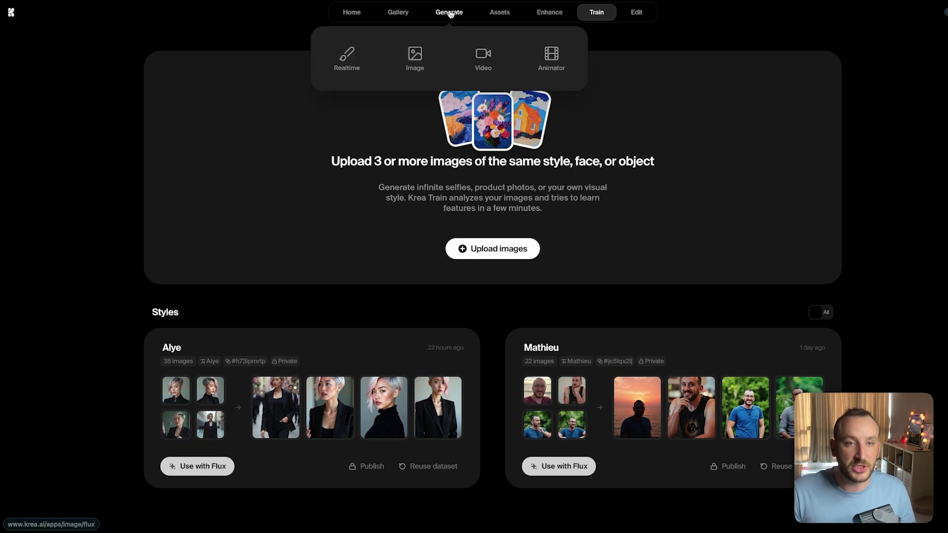
click(414, 58)
click(64, 513)
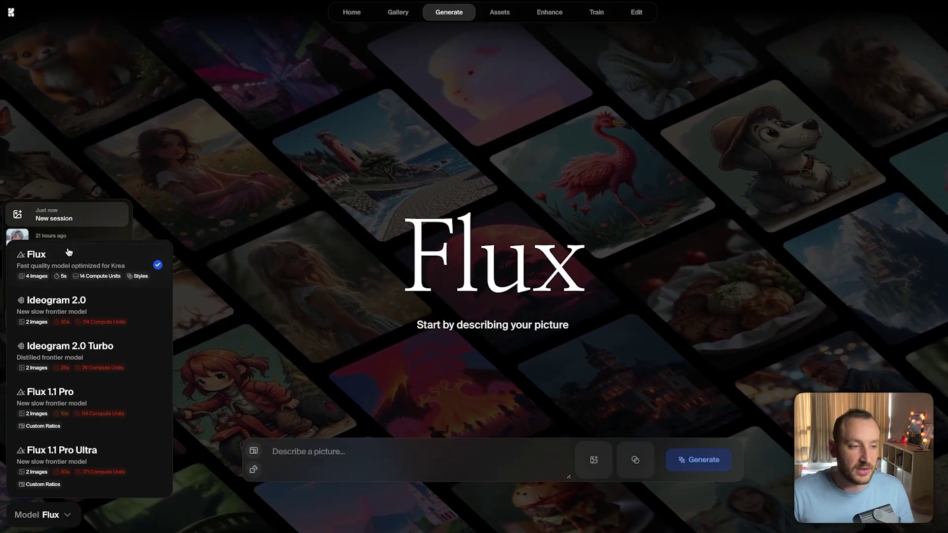
click(106, 271)
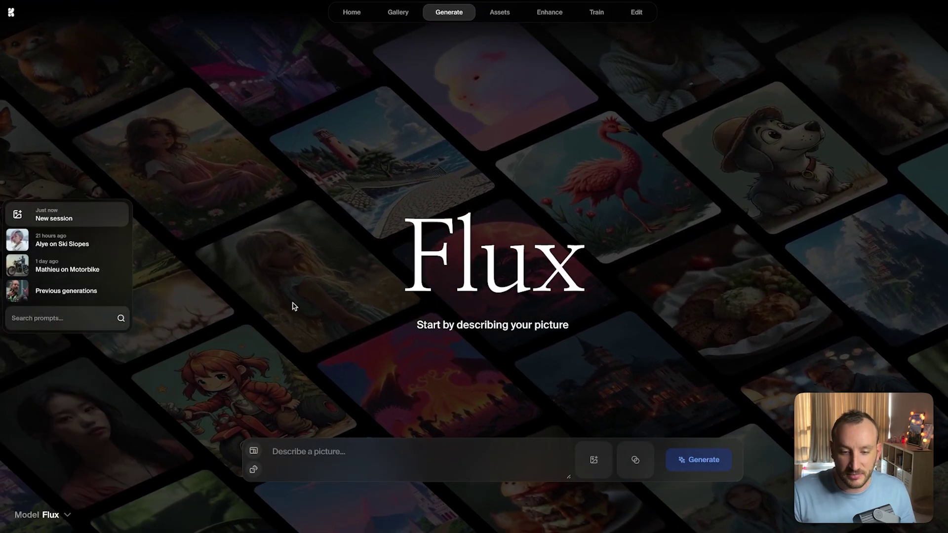
Add the trained Alye style from the personal styles and generate images of Alye drinking a coffee inside with asymmetrical silver-pink hair.
click(636, 462)
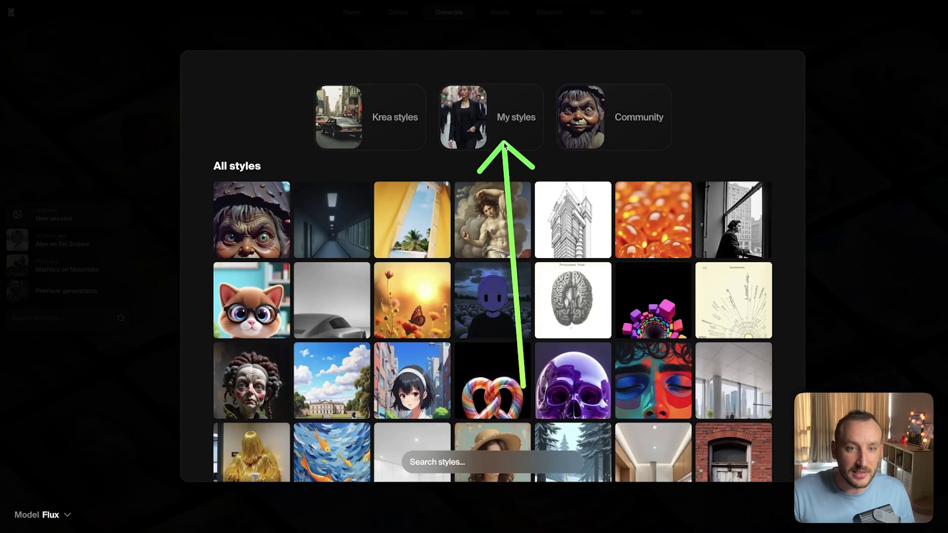
click(485, 118)
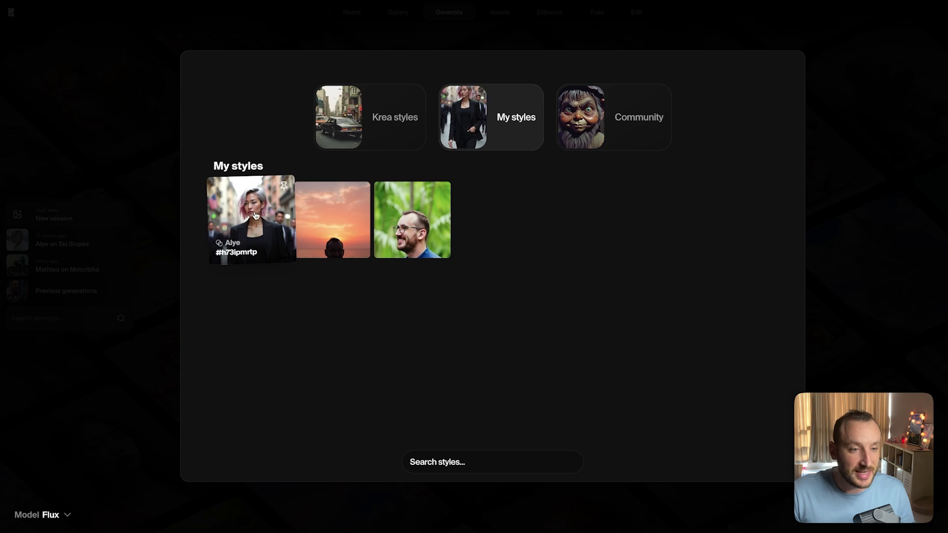
click(270, 212)
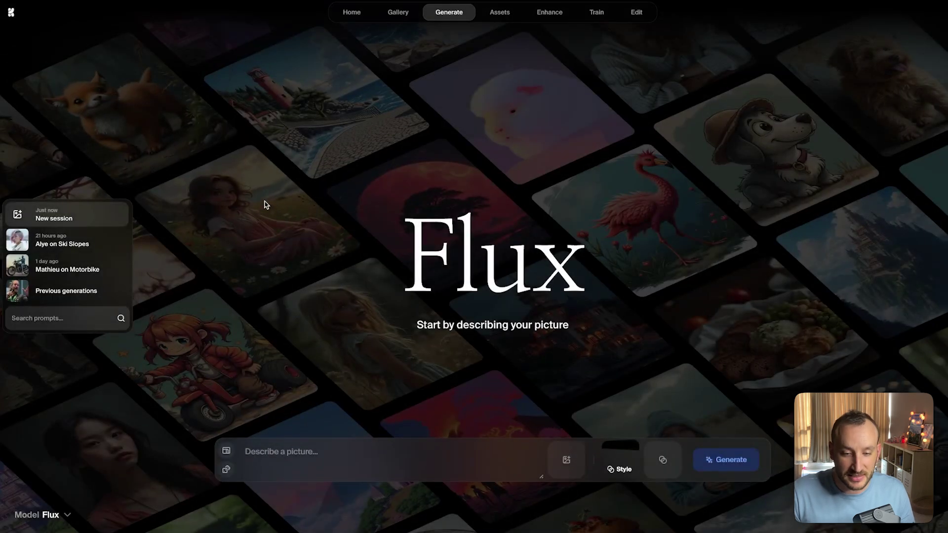
mouse_move(622, 453)
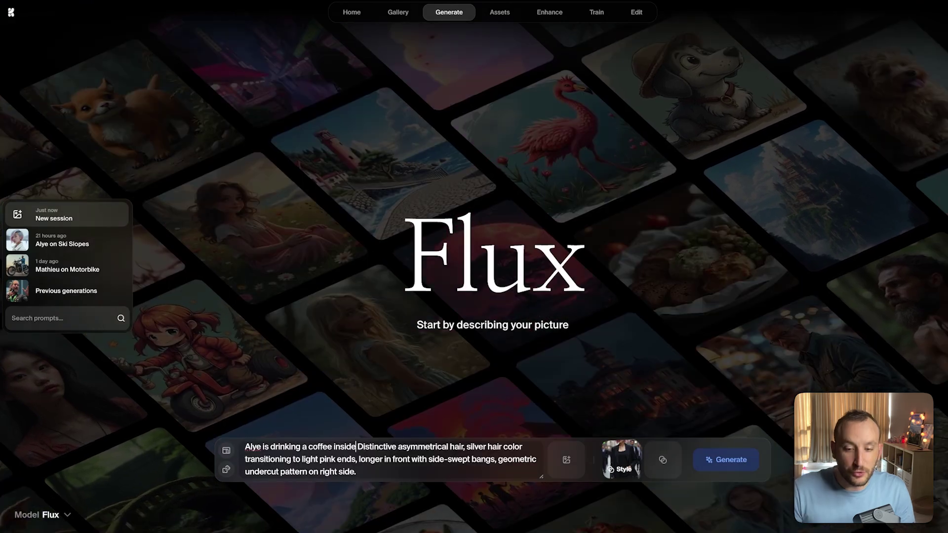
click(711, 460)
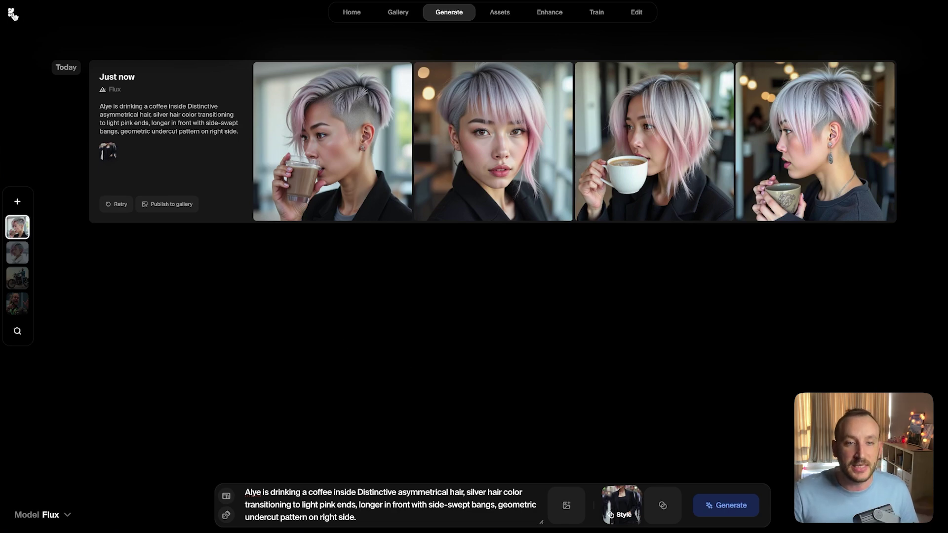
Start a video from the third generated image, the one with the white coffee cup, and review its carried-over prompt.
mouse_move(506, 140)
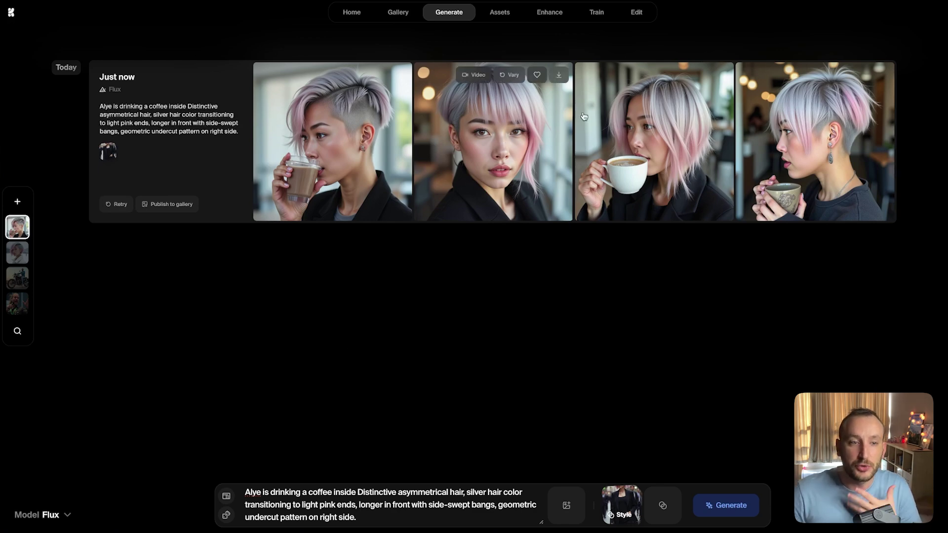
mouse_move(633, 116)
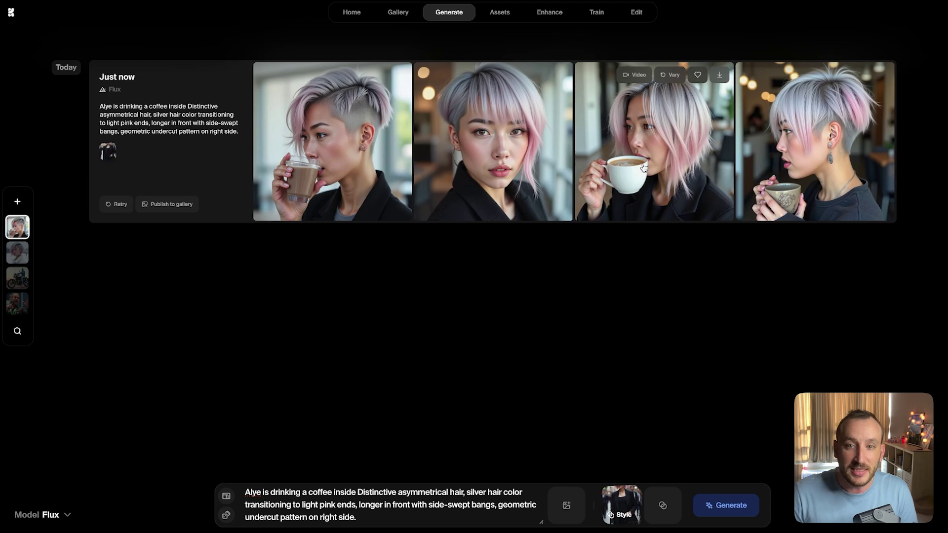
click(631, 76)
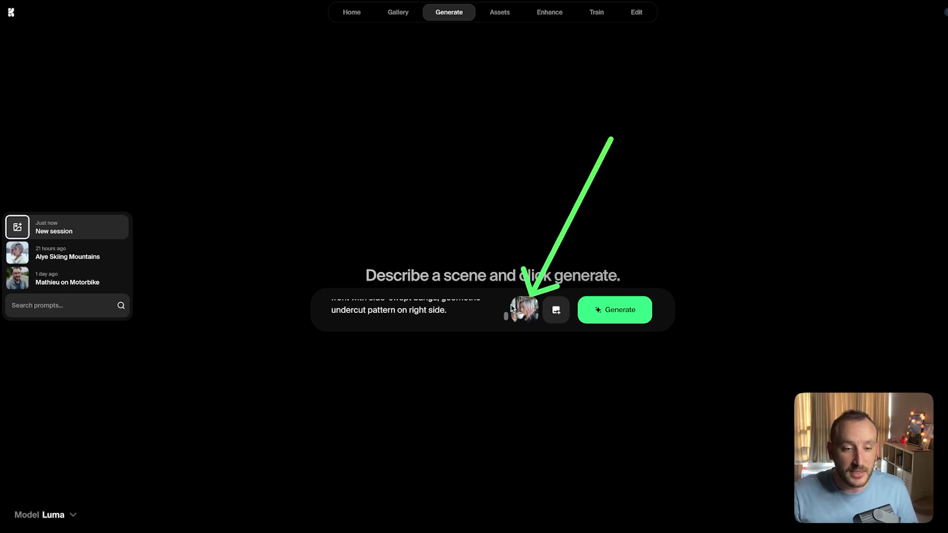
scroll(457, 307, up, 5)
scroll(365, 309, down, 3)
scroll(364, 309, up, 3)
scroll(377, 304, down, 5)
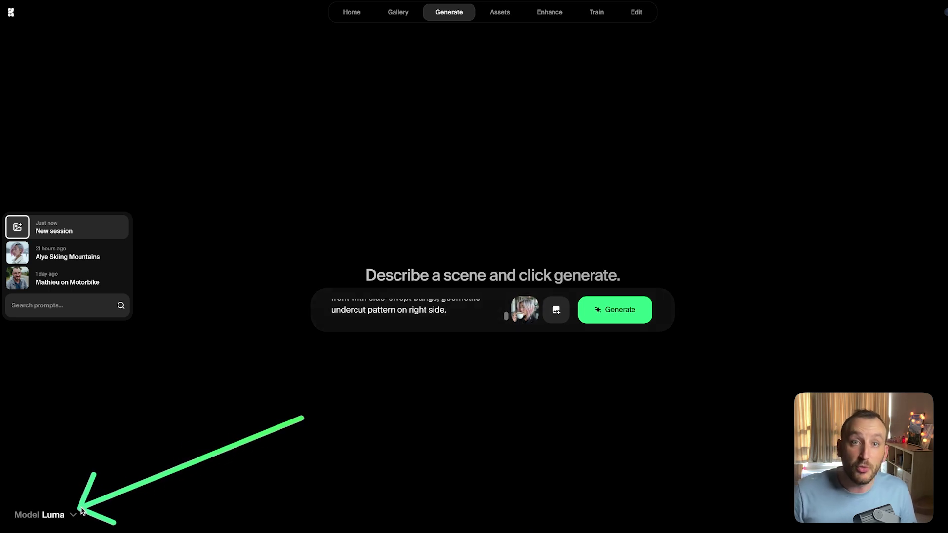
Change the video model to Kling 1.5 and generate the video.
click(65, 522)
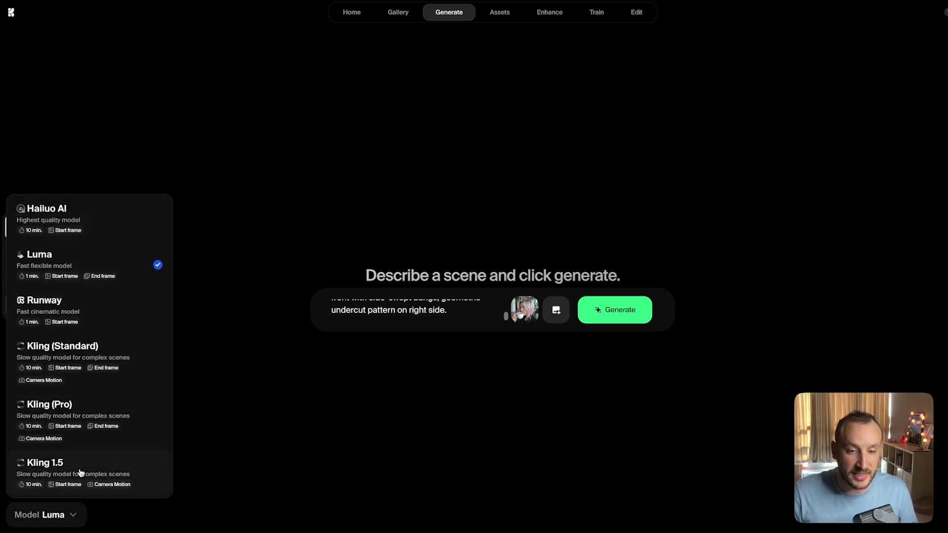
click(80, 473)
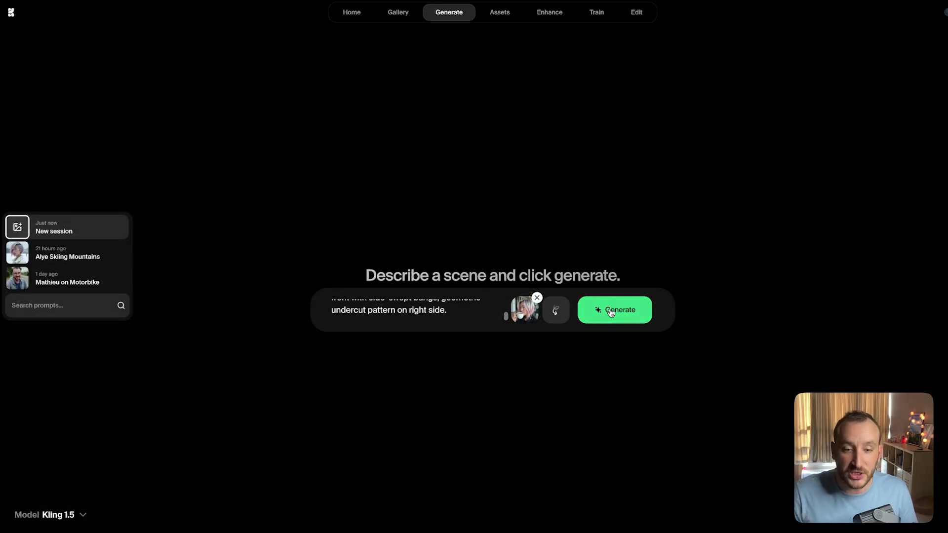
click(613, 313)
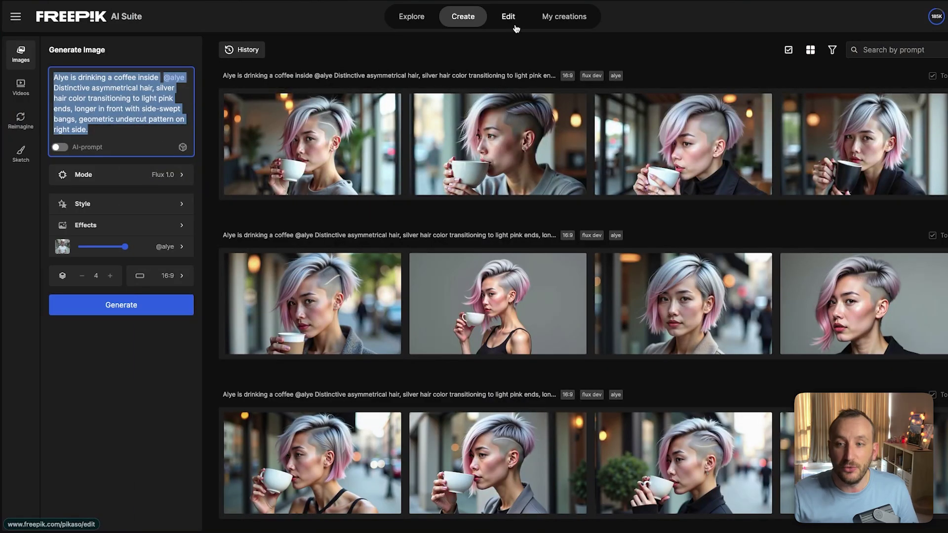
Reuse the fourth café image, showing the black cup, as the start image for a video.
mouse_move(859, 143)
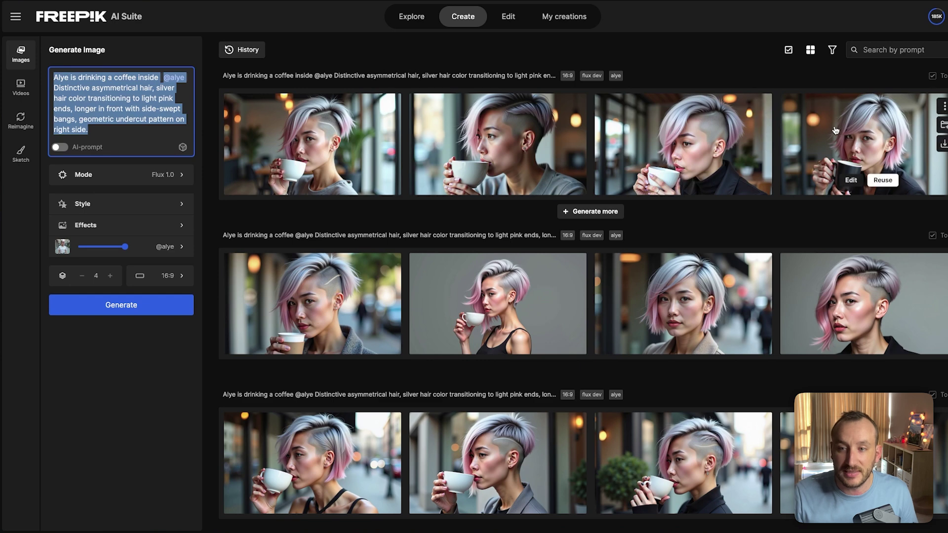
click(883, 181)
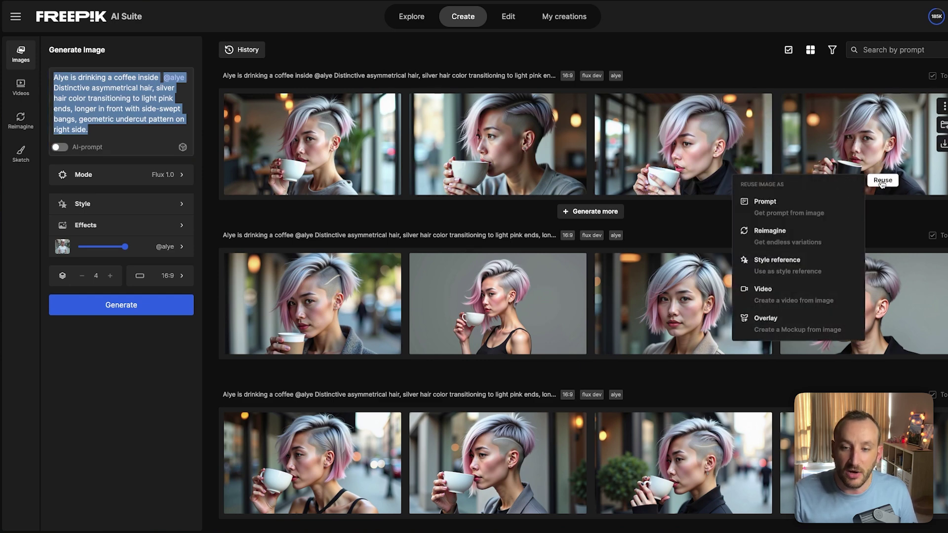
click(797, 298)
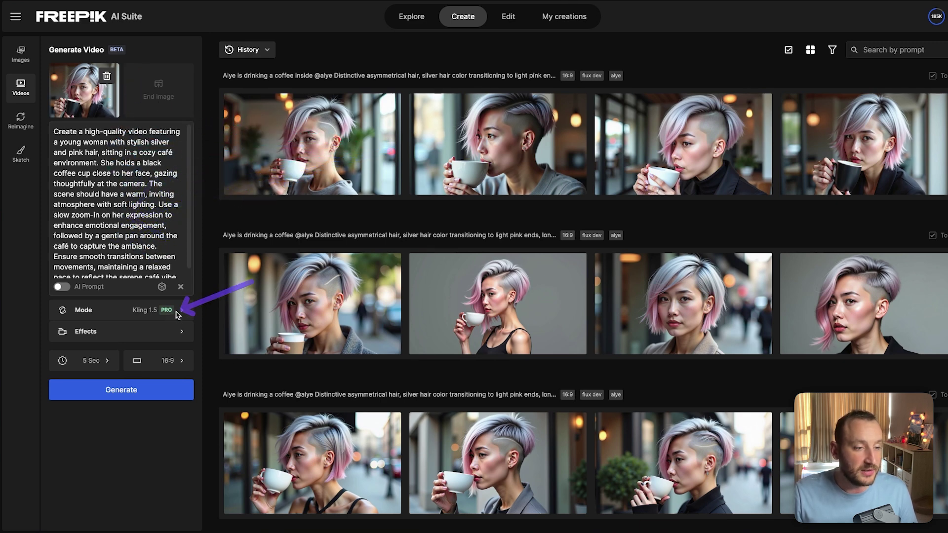
Keep Kling 1.5 PRO as the video mode and generate the 5-second 16:9 video.
click(159, 311)
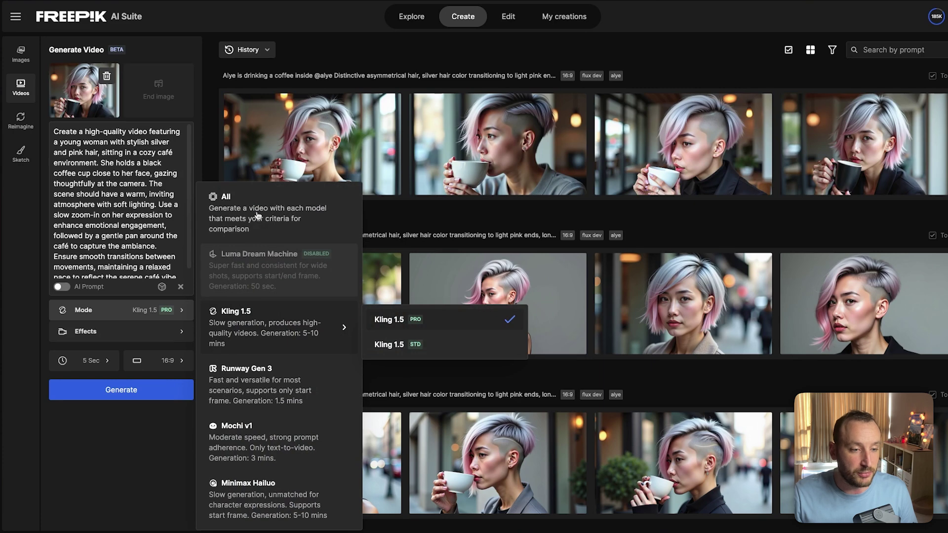
click(254, 322)
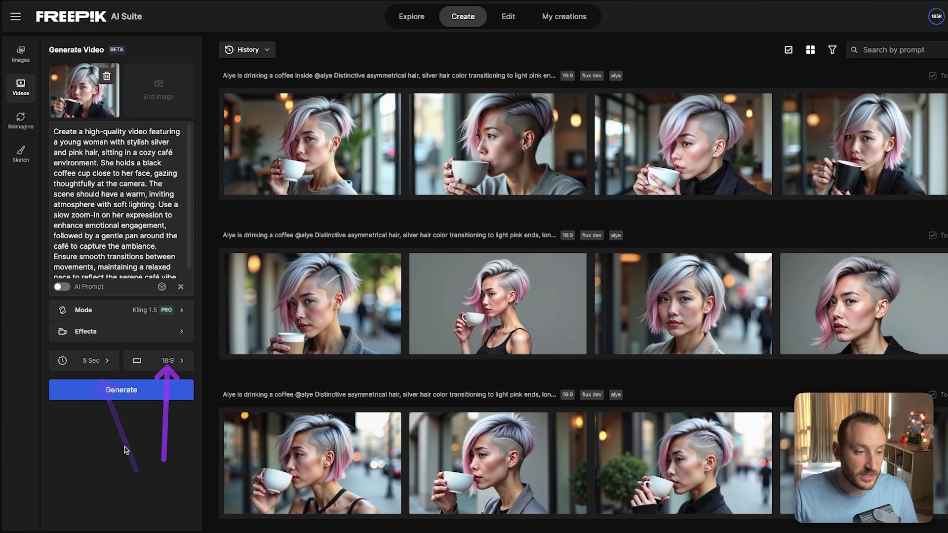
click(120, 391)
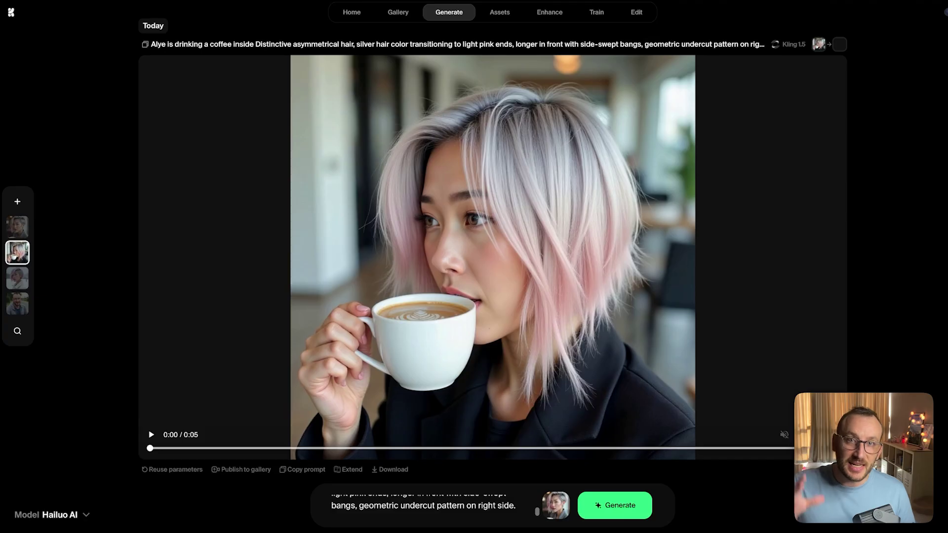
Play the Kling 1.5 video of the character drinking from the white coffee cup.
click(151, 434)
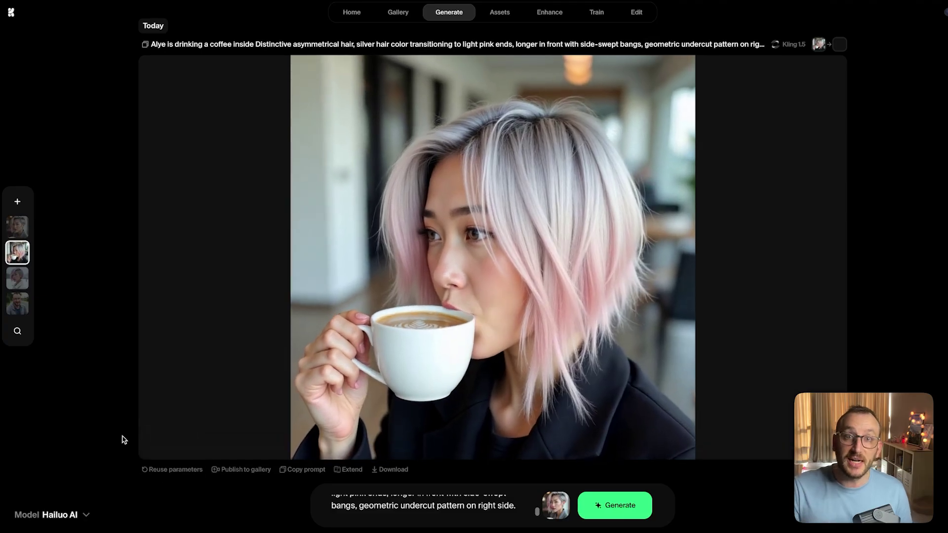